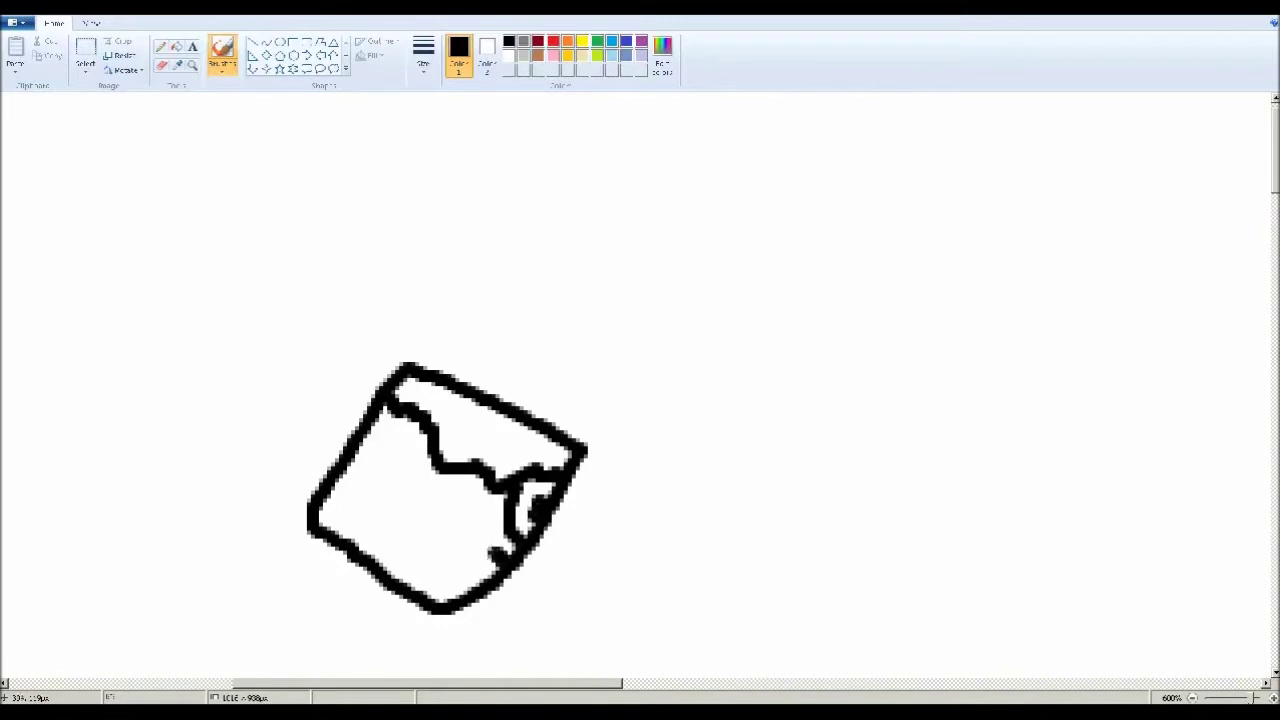
Redraw the mouth as a short line and draw the two sides of a slanted torso below the tilted head
key(ctrl+z)
scroll(480, 500, down, 1)
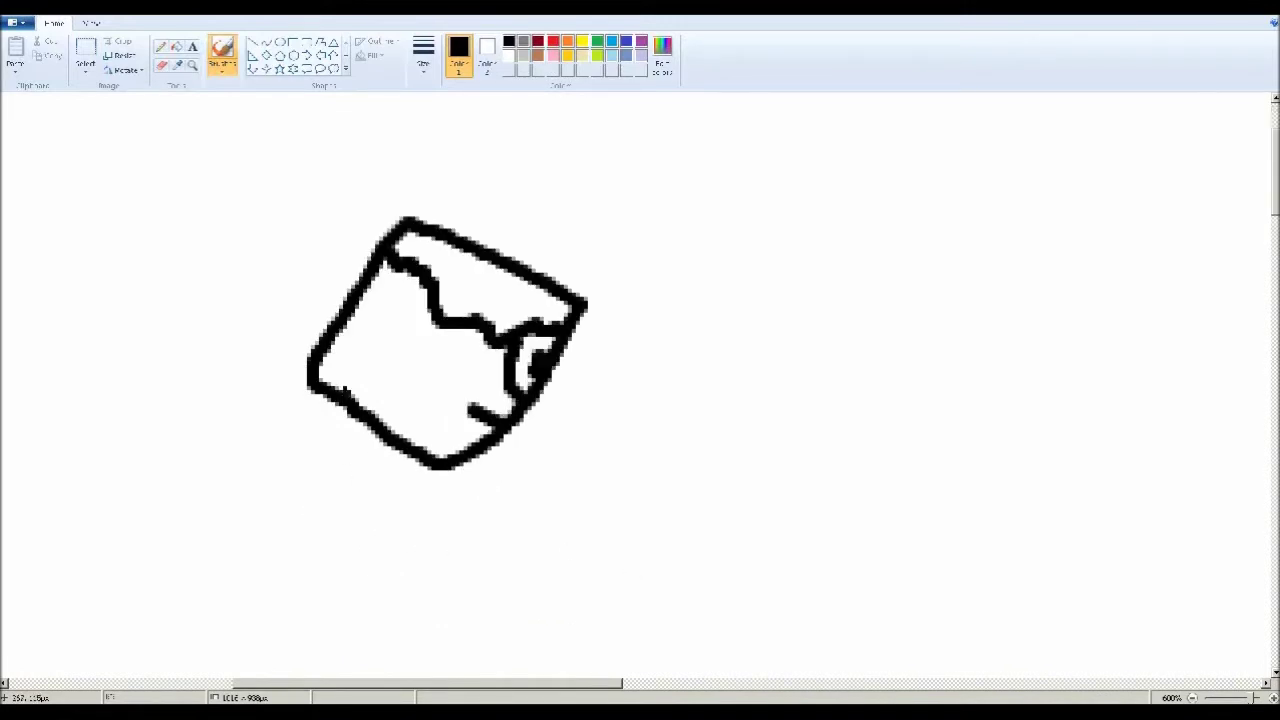
mouse_move(336, 398)
mouse_down()
mouse_move(246, 656)
mouse_move(215, 560)
mouse_move(172, 604)
mouse_up()
key(ctrl+z)
scroll(200, 604, down, 2)
scroll(347, 600, up, 3)
scroll(346, 460, down, 4)
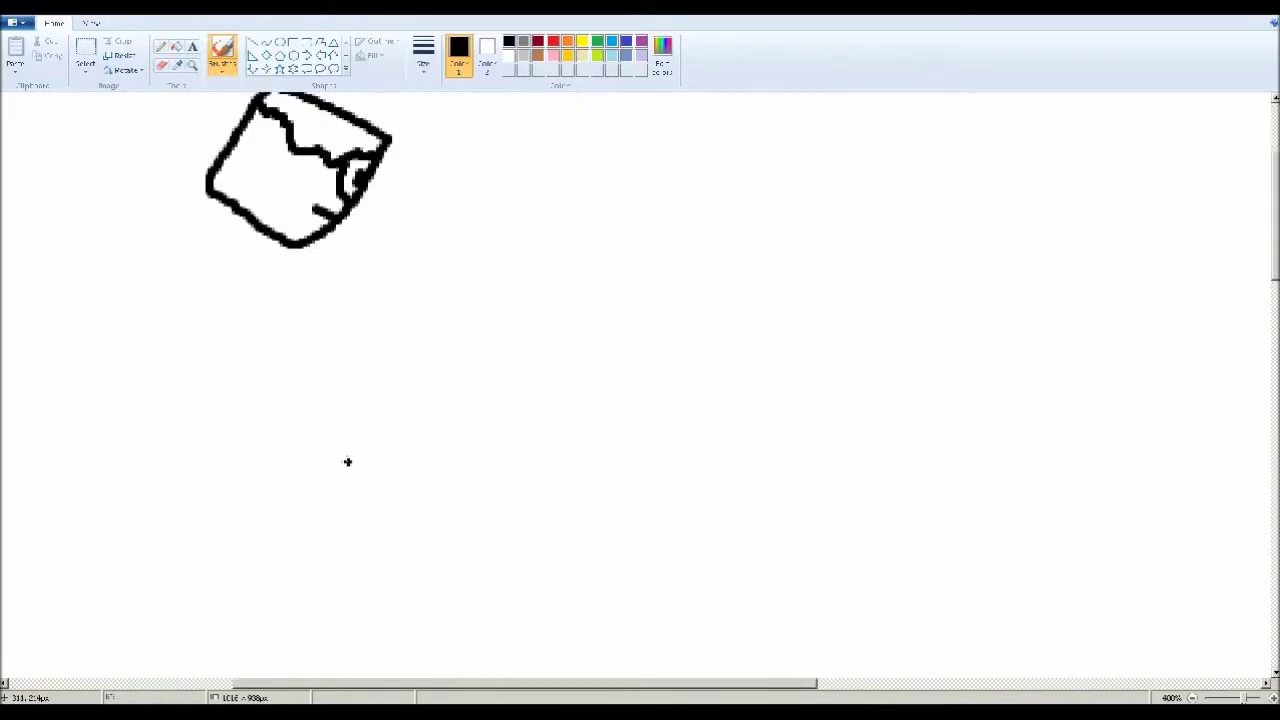
drag(356, 254, 265, 378)
mouse_move(386, 274)
mouse_down()
mouse_move(360, 323)
mouse_move(292, 352)
mouse_up()
Draw a straight black ground line across the full width of the frame beneath the figure with the Line tool
click(252, 42)
mouse_move(8, 657)
mouse_down()
mouse_move(1214, 580)
mouse_move(1266, 648)
mouse_up()
key(ctrl+z)
drag(7, 476, 1268, 480)
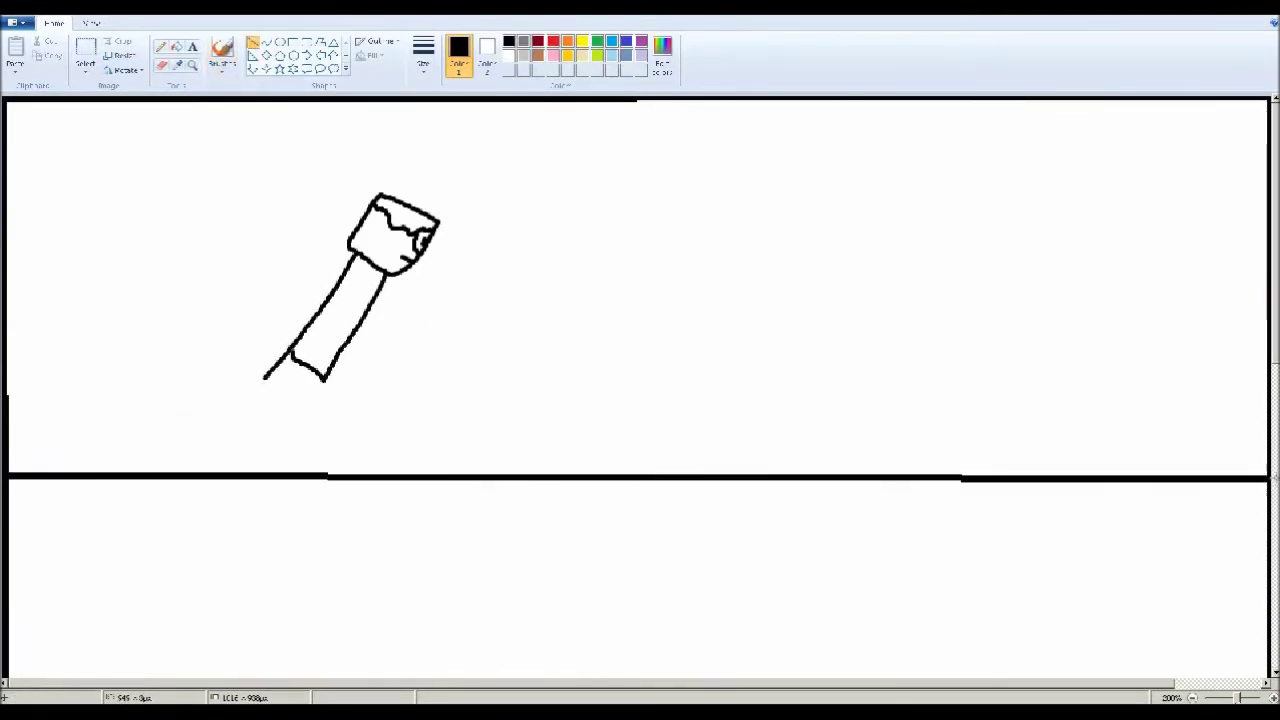
Erase the overshooting stroke at the torso's base and brush in two legs, one stretched backward and one standing on the ground line
drag(265, 380, 196, 408)
key(ctrl+z)
click(222, 48)
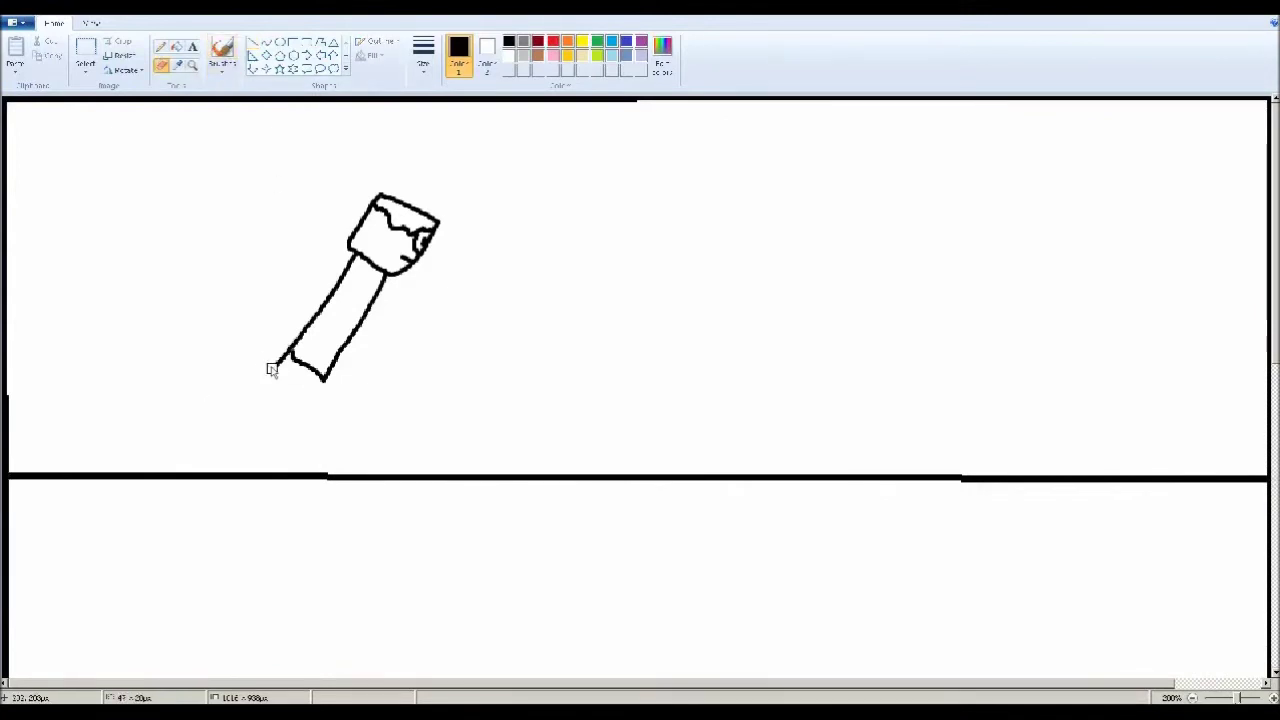
mouse_move(288, 354)
mouse_down()
mouse_move(184, 384)
mouse_move(288, 384)
mouse_move(251, 466)
mouse_move(322, 382)
mouse_up()
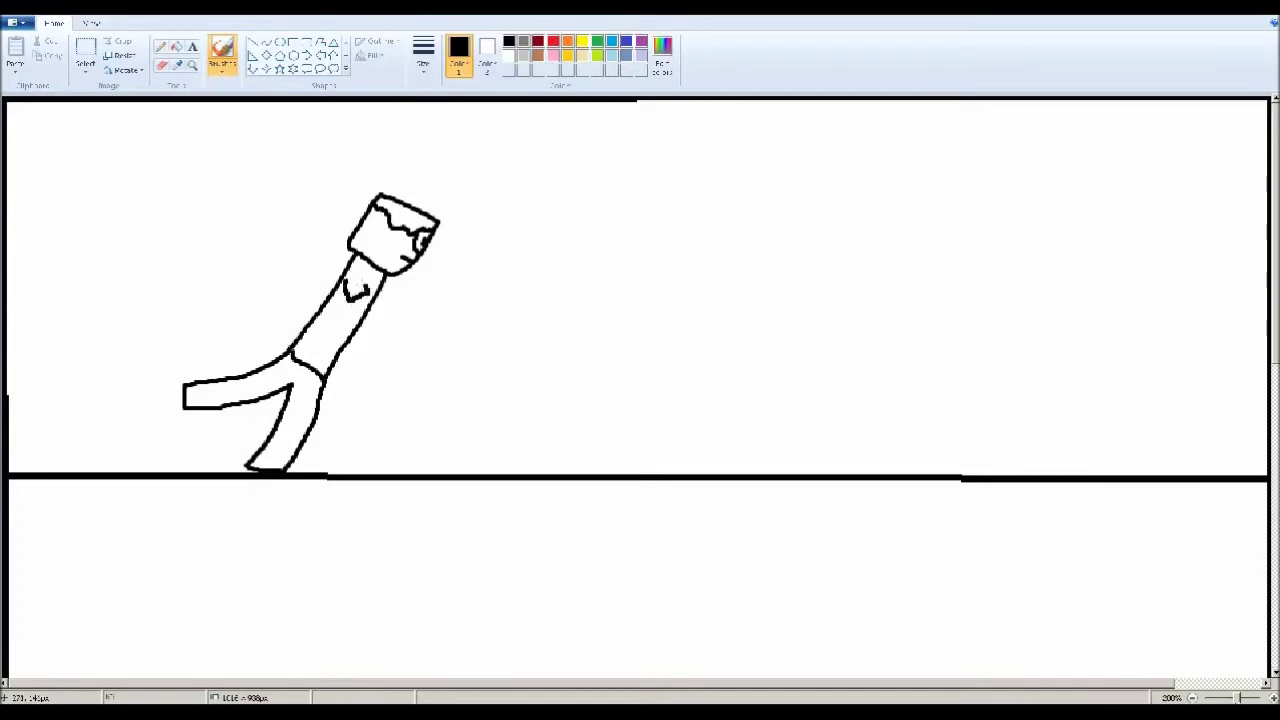
Draw the figure's shoulder and front arm reaching forward, plus a thin back arm trailing behind the torso
drag(360, 290, 486, 310)
mouse_move(336, 284)
mouse_down()
mouse_move(265, 310)
mouse_move(322, 306)
mouse_up()
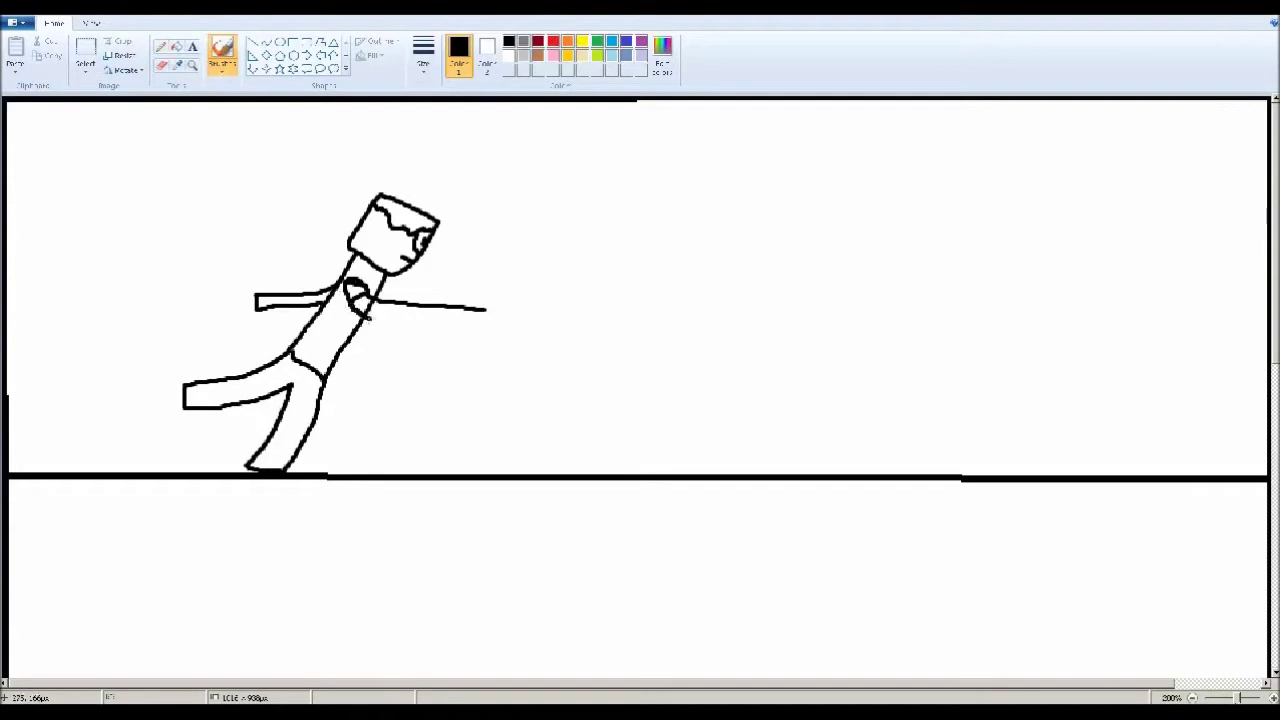
drag(370, 318, 485, 332)
key(ctrl+z)
key(ctrl+z)
mouse_move(353, 305)
mouse_down()
mouse_move(481, 331)
mouse_move(382, 317)
mouse_move(487, 314)
mouse_up()
key(ctrl+z)
Blacken the hand at the end of the front arm as a glove, leaving a small white spot near the fingertips
scroll(537, 331, down, 1)
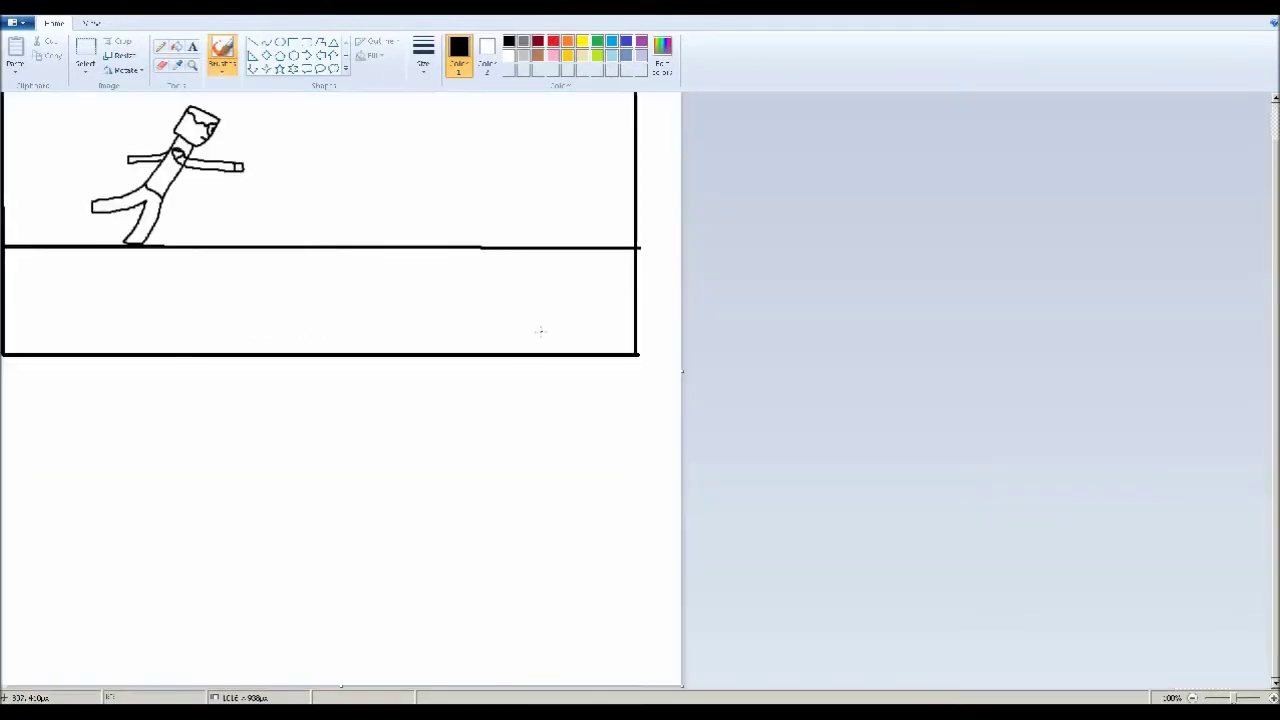
scroll(683, 586, up, 6)
drag(1275, 180, 1275, 231)
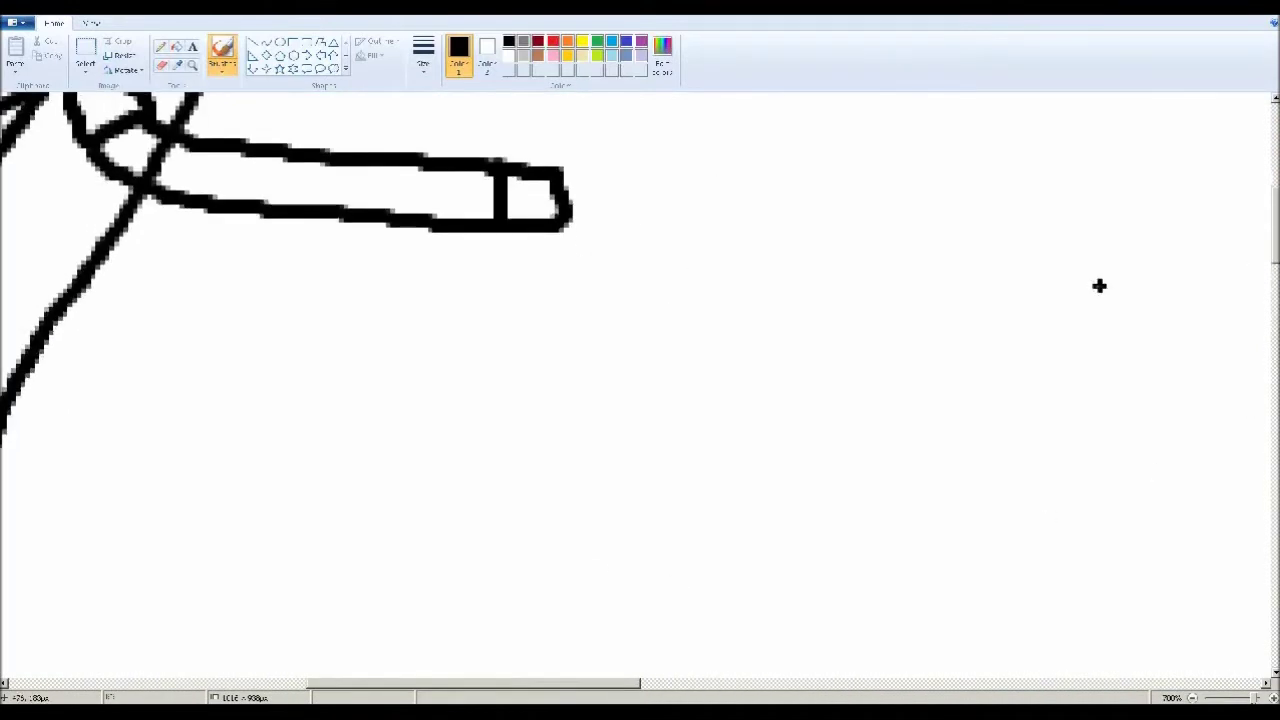
scroll(1100, 286, up, 1)
drag(583, 685, 624, 686)
mouse_move(433, 230)
mouse_down()
mouse_move(447, 198)
mouse_move(416, 224)
mouse_move(426, 217)
mouse_up()
click(509, 56)
click(447, 230)
scroll(692, 332, down, 6)
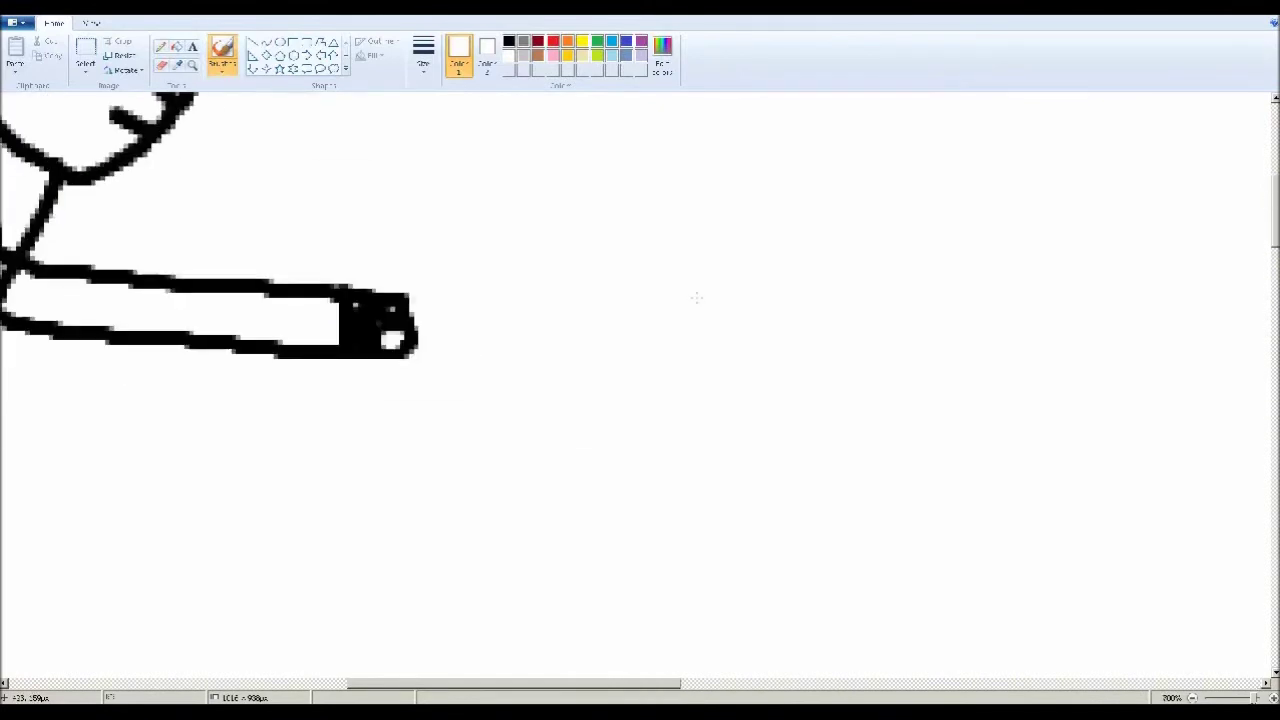
Add black shoe lines to both feet, and replace the back arm with one slightly higher that ends in a black glove
click(508, 41)
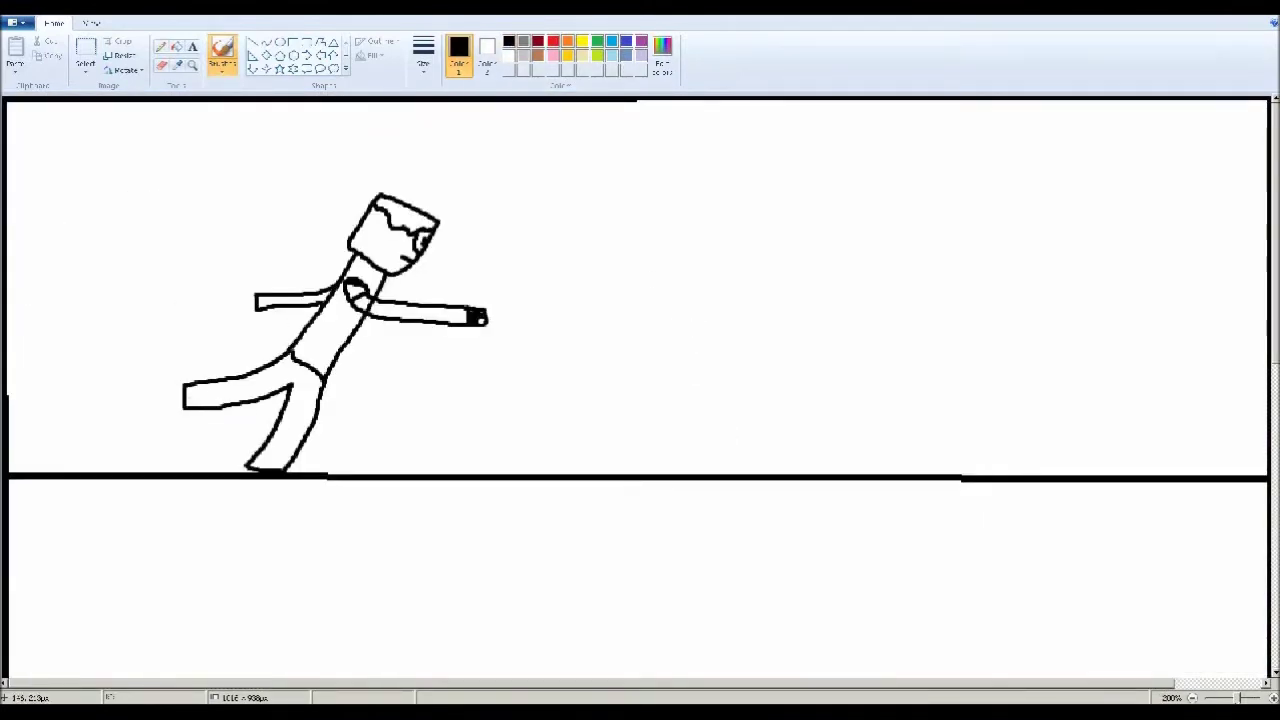
click(161, 65)
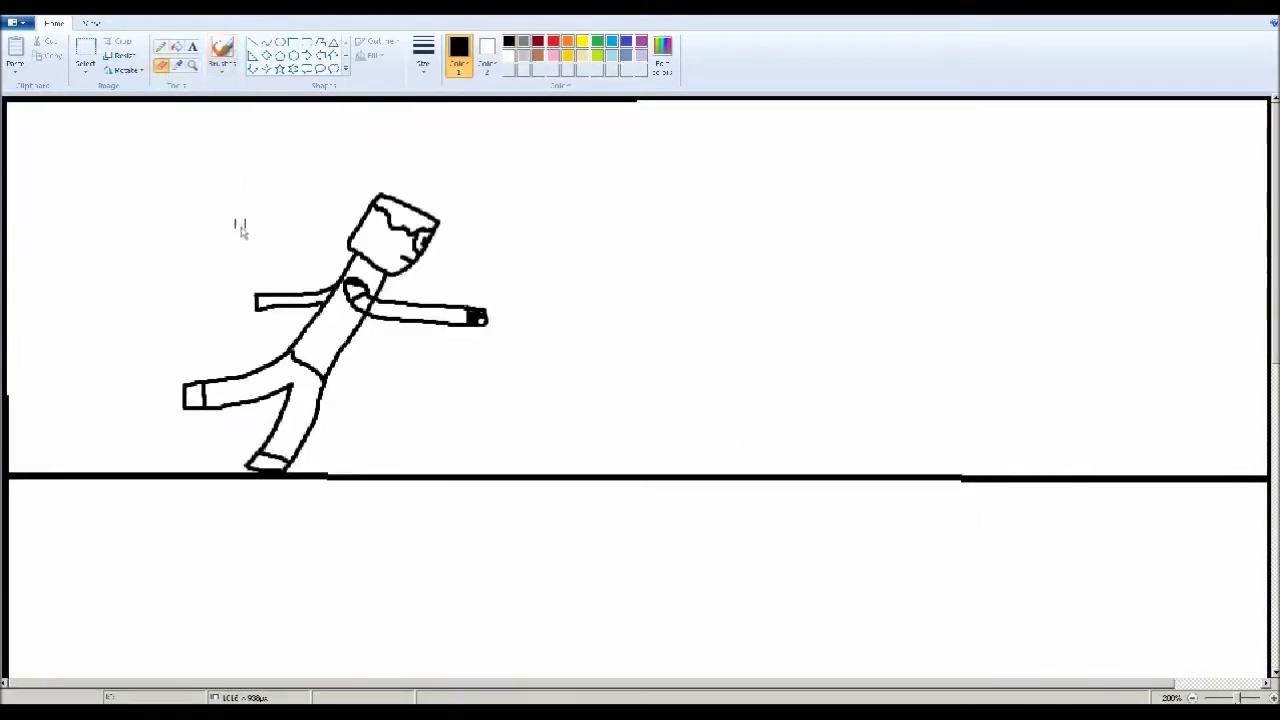
scroll(410, 270, up, 4)
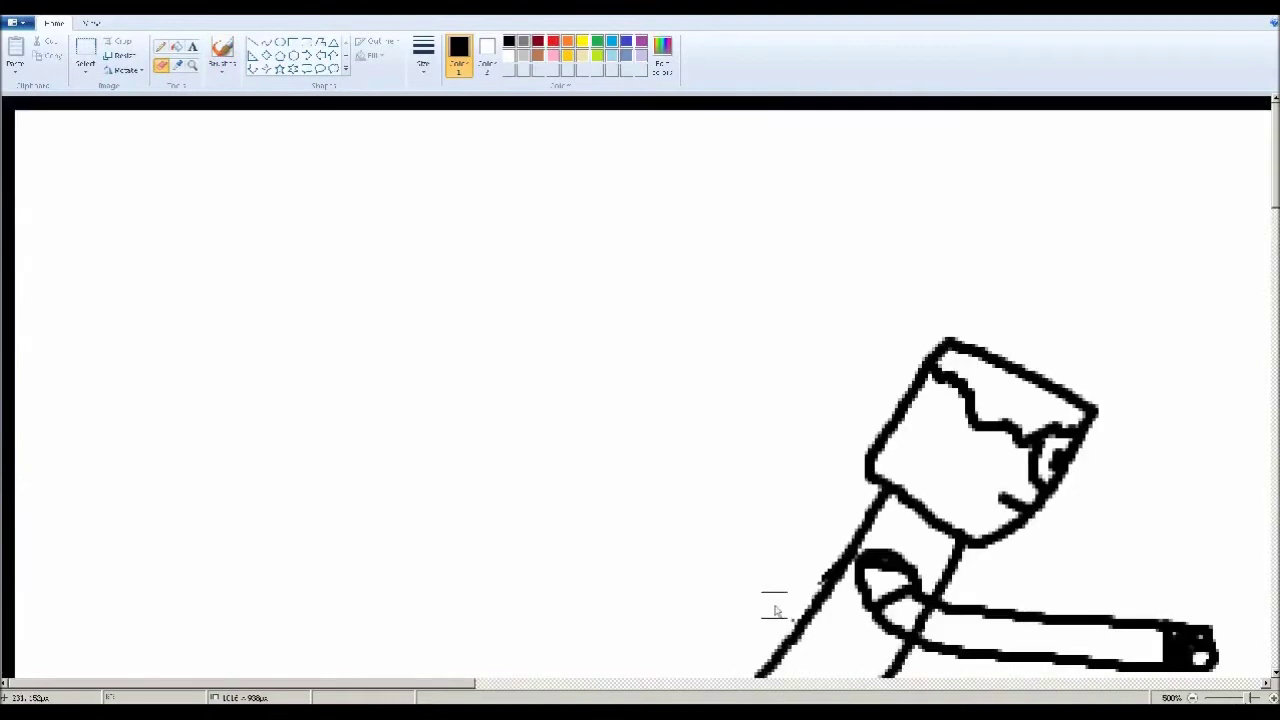
scroll(726, 369, down, 3)
scroll(726, 369, down, 1)
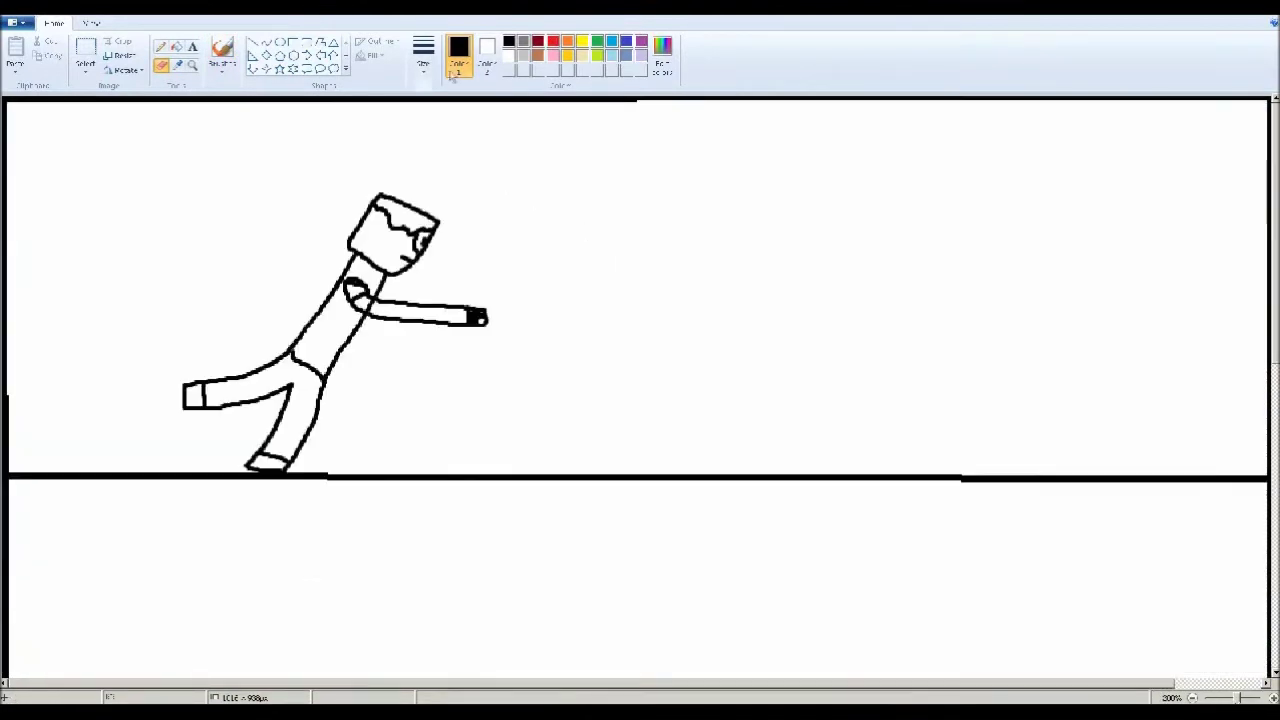
click(222, 50)
drag(338, 274, 247, 273)
drag(332, 287, 246, 278)
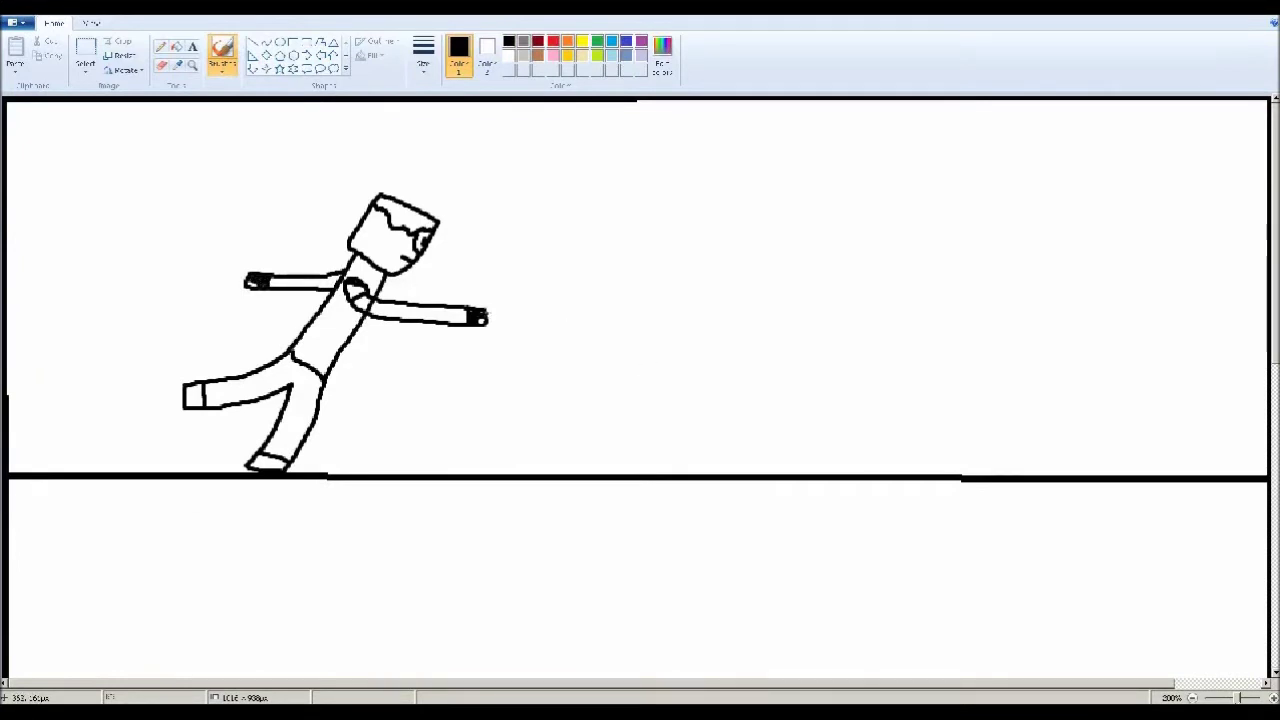
Draw the sword's handle and crossguard at the figure's front glove
mouse_move(486, 313)
mouse_down()
mouse_move(507, 309)
mouse_move(514, 332)
mouse_up()
key(ctrl+z)
drag(614, 466, 655, 381)
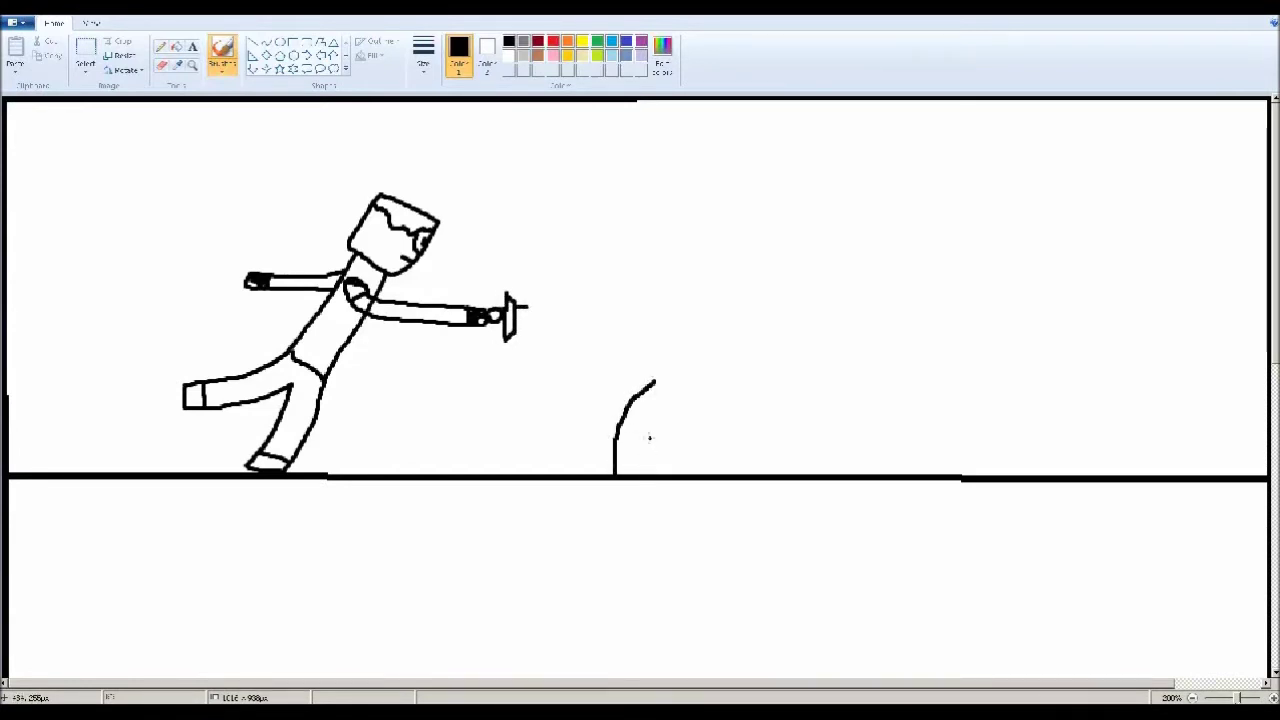
key(ctrl+z)
mouse_move(610, 470)
mouse_down()
mouse_move(642, 376)
mouse_move(683, 386)
mouse_move(697, 408)
mouse_move(679, 474)
mouse_up()
mouse_move(632, 474)
mouse_down()
mouse_move(662, 405)
mouse_move(654, 474)
mouse_up()
mouse_move(634, 473)
mouse_down()
mouse_move(660, 405)
mouse_move(655, 475)
mouse_move(671, 381)
mouse_up()
key(ctrl+z)
key(ctrl+z)
key(ctrl+z)
key(ctrl+z)
key(ctrl+z)
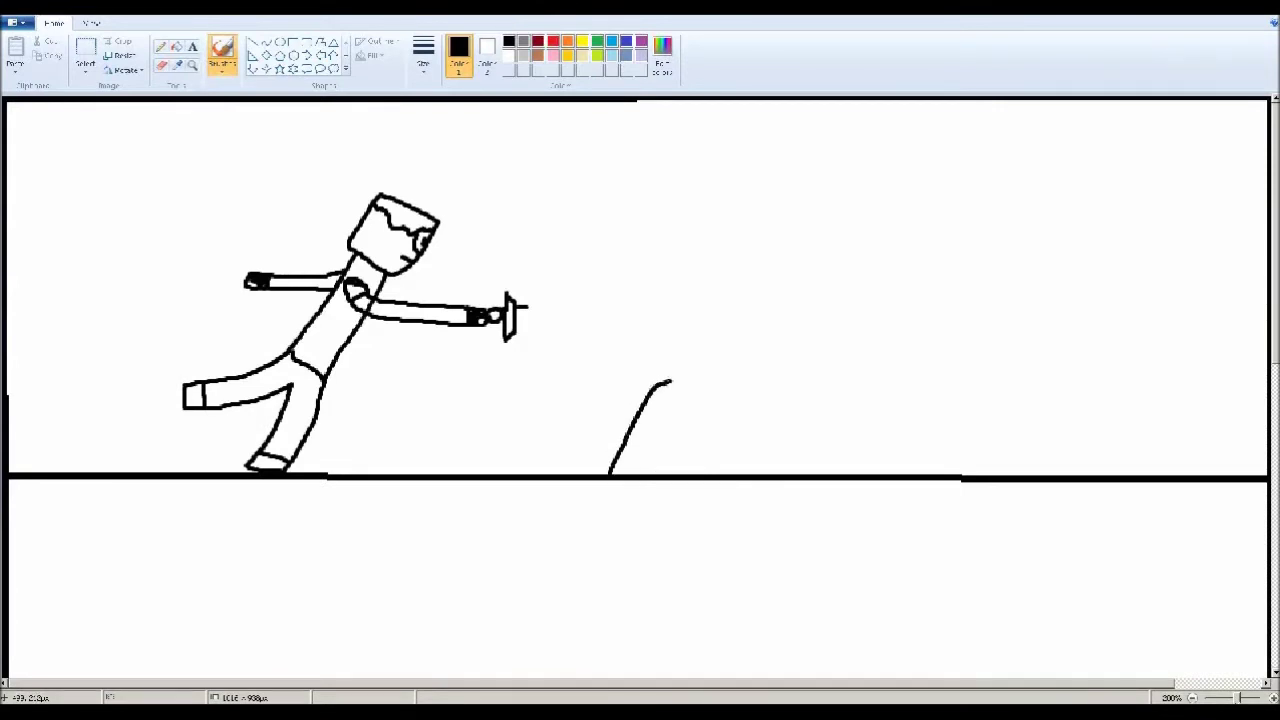
drag(650, 452, 672, 476)
mouse_move(708, 404)
mouse_down()
mouse_move(694, 322)
mouse_move(708, 404)
mouse_up()
drag(516, 329, 694, 337)
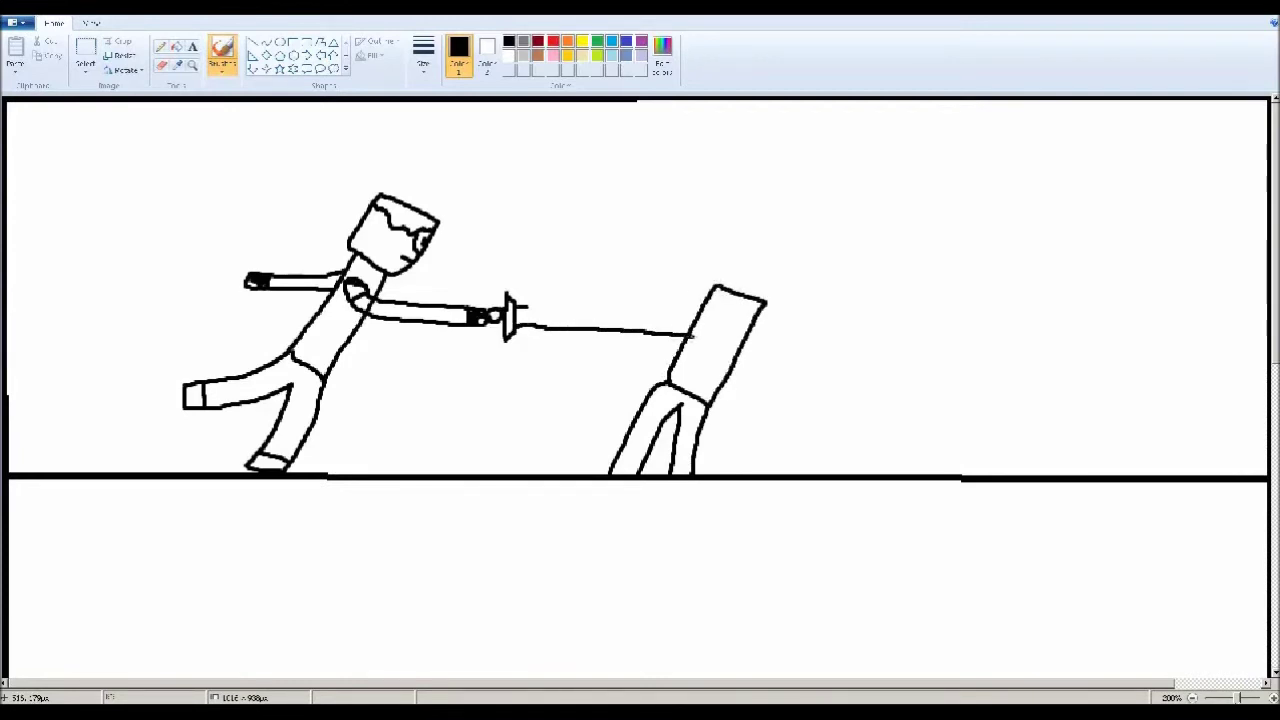
drag(518, 306, 678, 322)
key(ctrl+z)
key(ctrl+z)
key(ctrl+z)
key(ctrl+z)
key(ctrl+z)
key(ctrl+z)
Draw a second figure's legs and leaning torso facing the first figure, with the sword blade piercing the torso and its tip emerging behind
mouse_move(558, 474)
mouse_down()
mouse_move(597, 377)
mouse_move(627, 474)
mouse_move(603, 460)
mouse_move(602, 474)
mouse_up()
drag(597, 377, 614, 324)
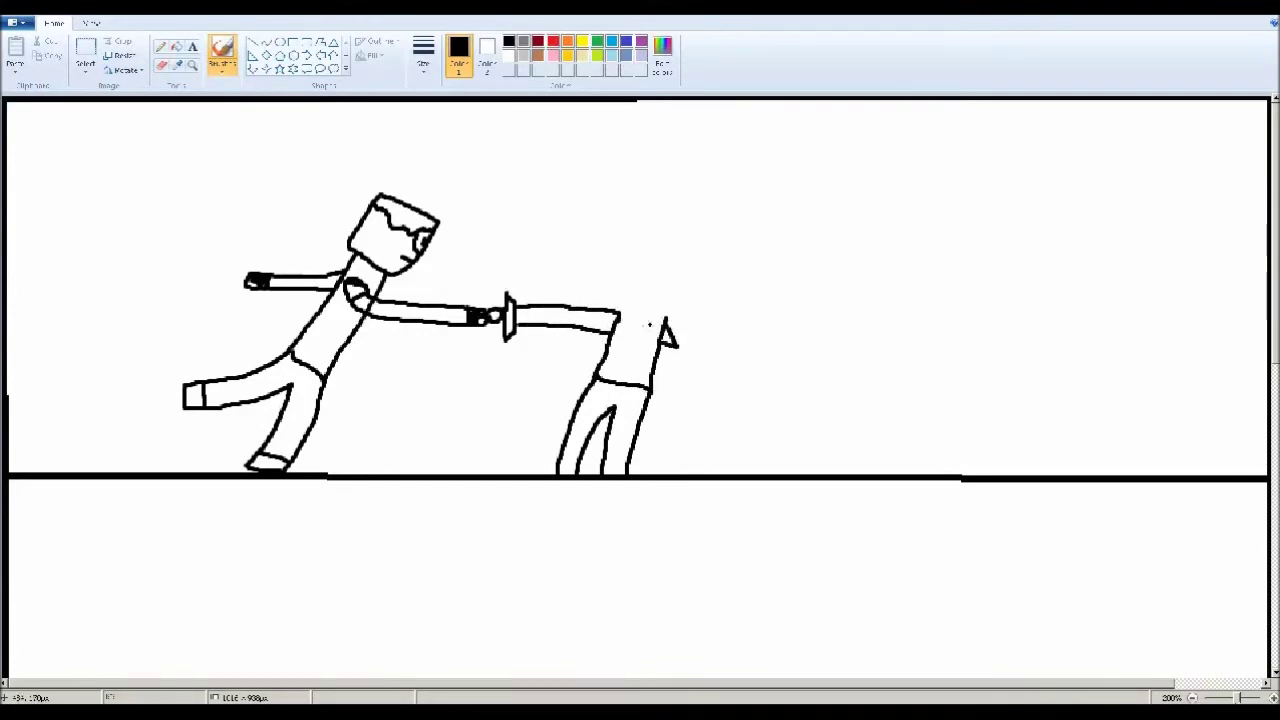
mouse_move(620, 318)
mouse_down()
mouse_move(646, 262)
mouse_move(666, 320)
mouse_up()
Draw the second figure's boxy head with a hair band across the top, an eye and an open mouth facing the attacker
mouse_move(616, 258)
mouse_down()
mouse_move(678, 212)
mouse_move(681, 274)
mouse_up()
drag(1240, 698, 1250, 698)
drag(300, 684, 664, 684)
drag(571, 399, 758, 437)
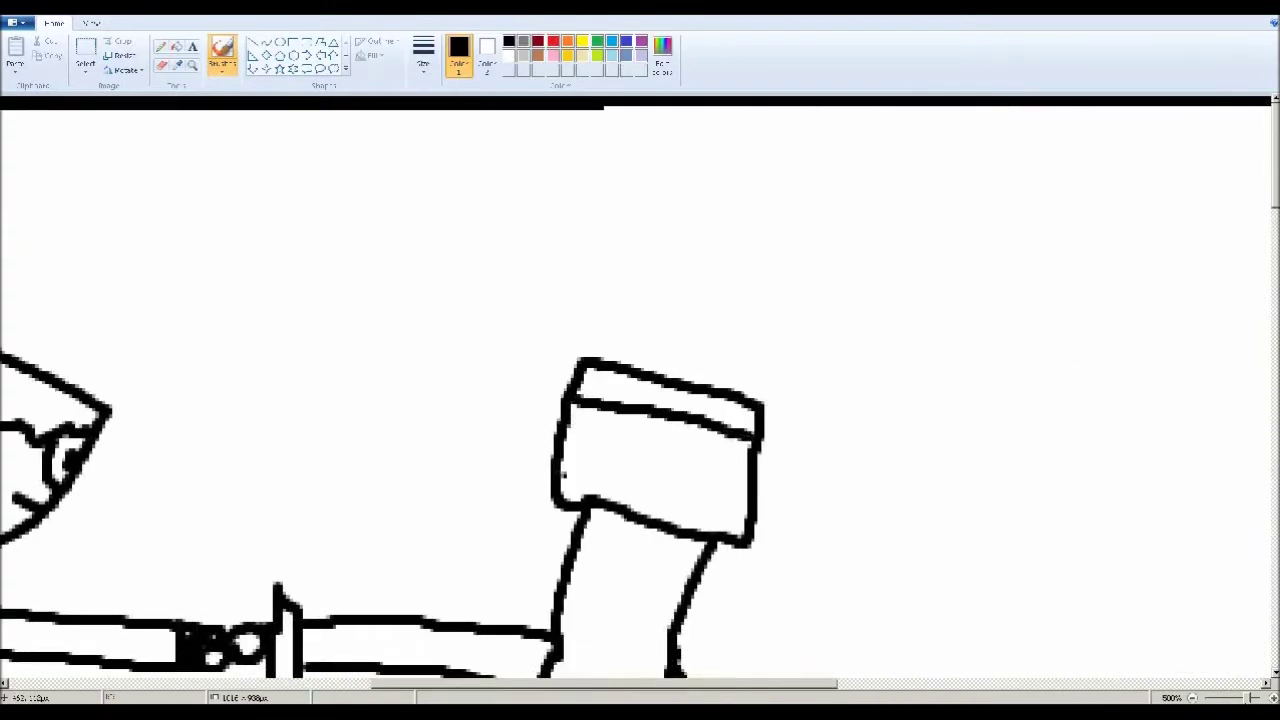
drag(598, 466, 562, 498)
drag(566, 410, 572, 440)
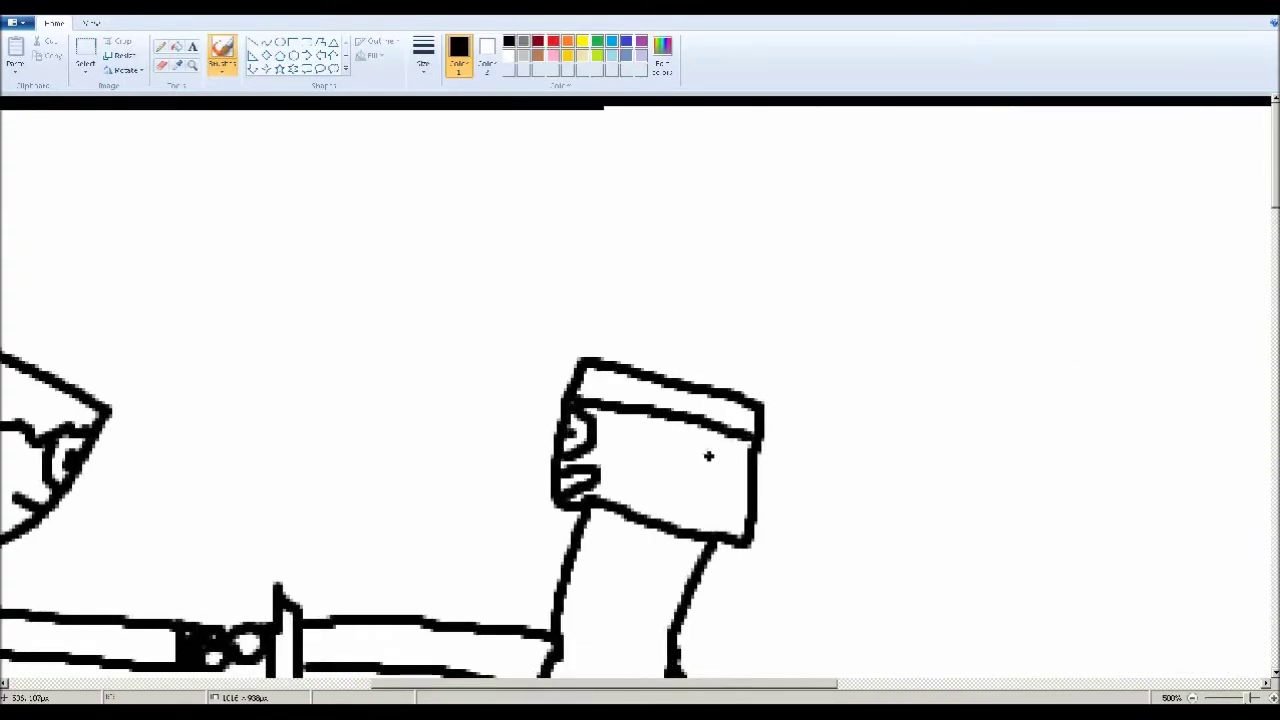
Add shoe lines to the second figure's feet and draw its two arms with hands, one behind the blade and one flung backward
scroll(797, 513, down, 4)
drag(413, 428, 456, 437)
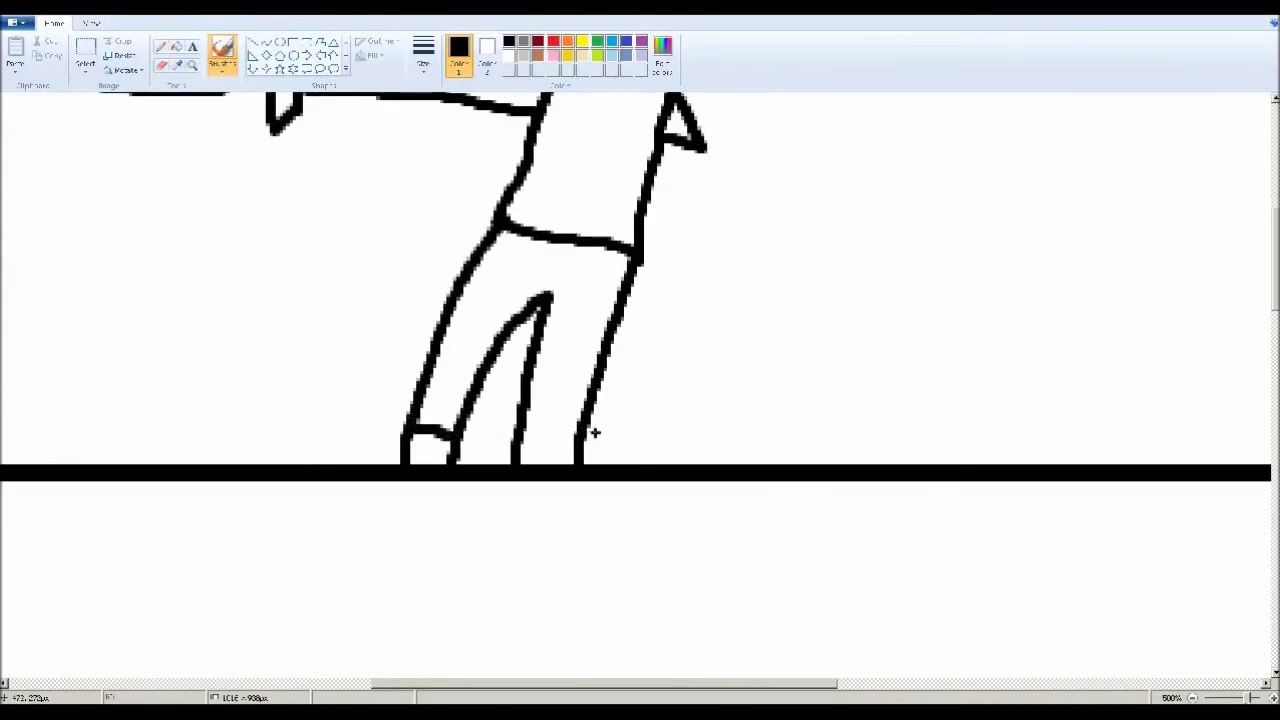
drag(580, 433, 523, 433)
scroll(586, 440, down, 1)
ctrl+scroll(586, 440, down, 2)
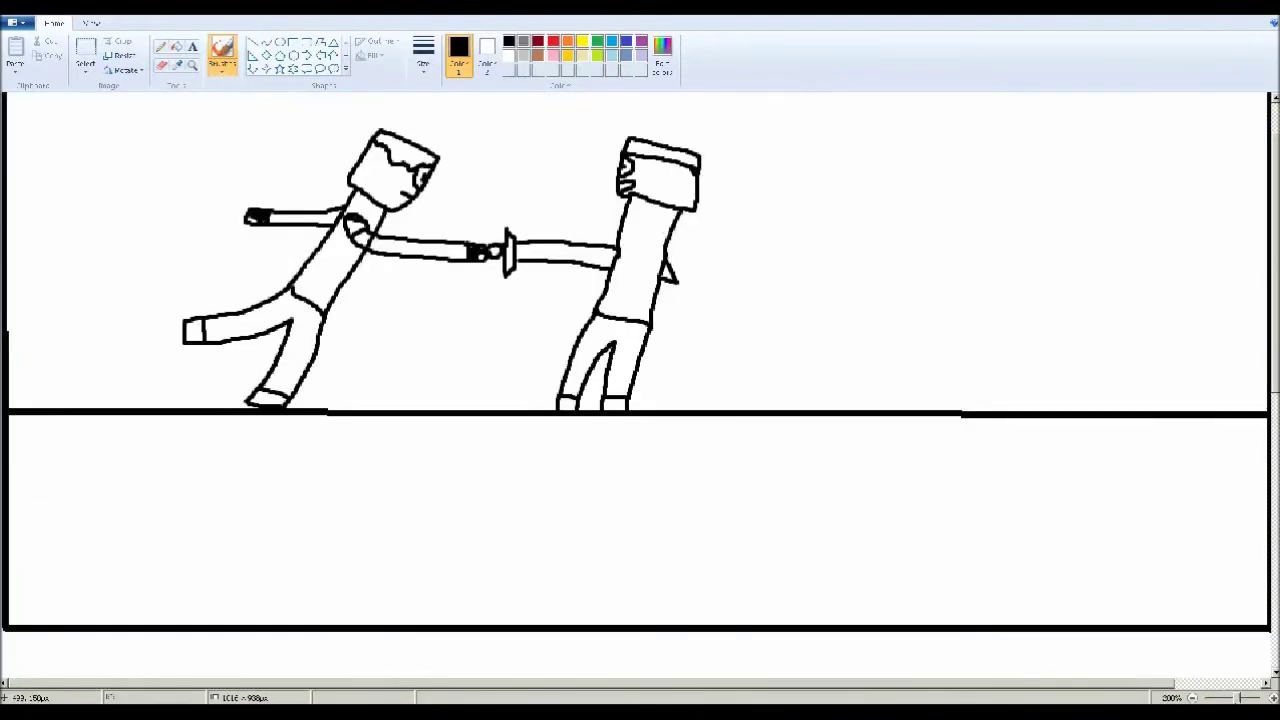
mouse_move(672, 232)
mouse_down()
mouse_move(800, 278)
mouse_move(676, 258)
mouse_up()
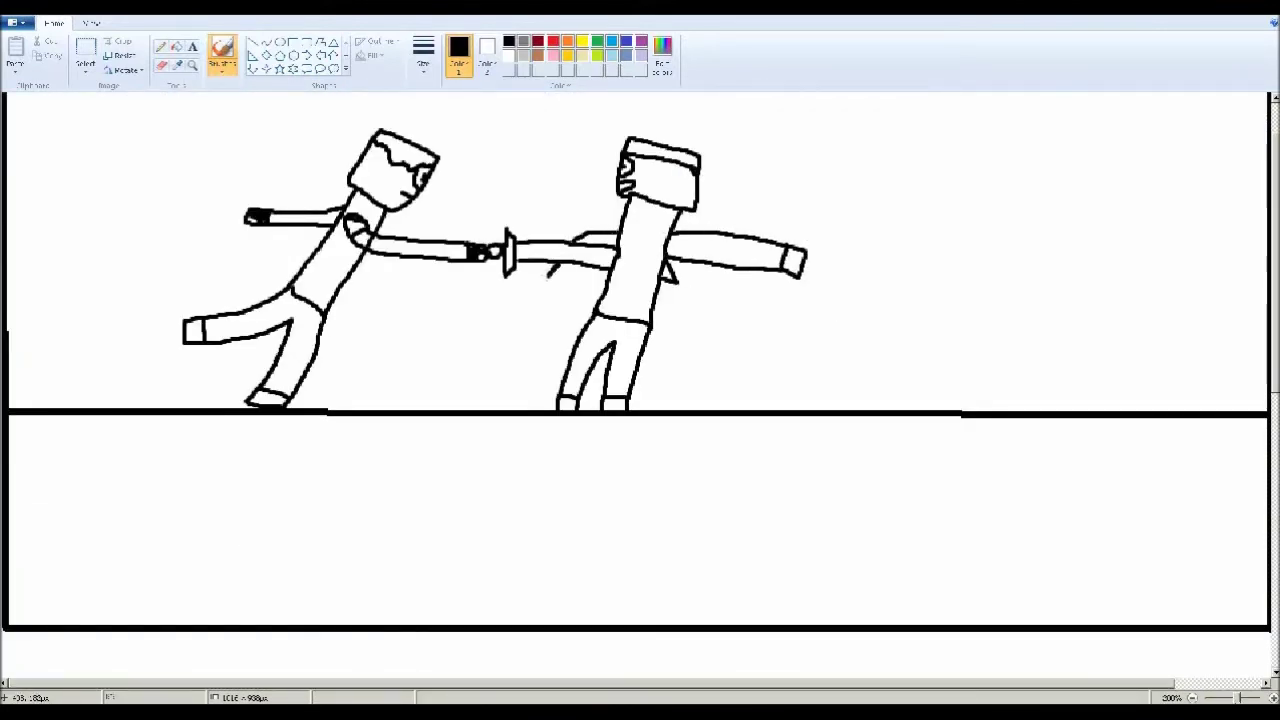
drag(540, 287, 560, 298)
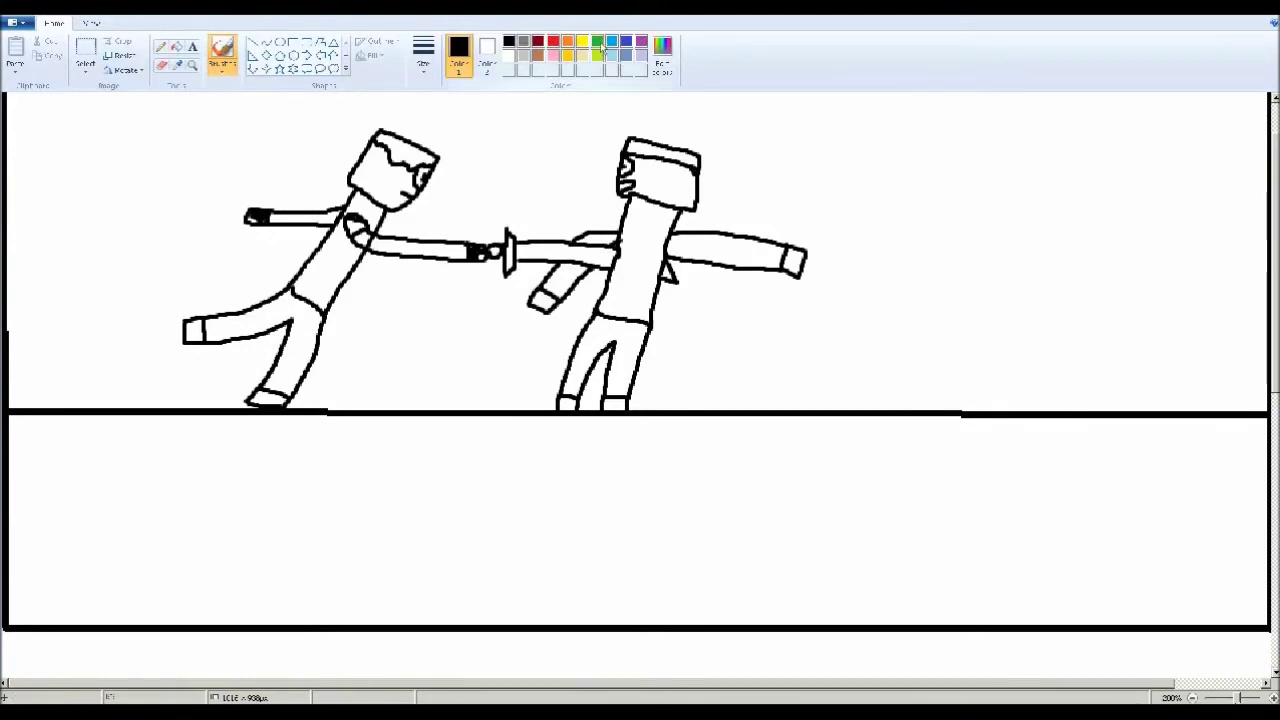
Draw a groove line along the middle of the sword blade up to the torso with the thinnest brush size
scroll(837, 268, up, 2)
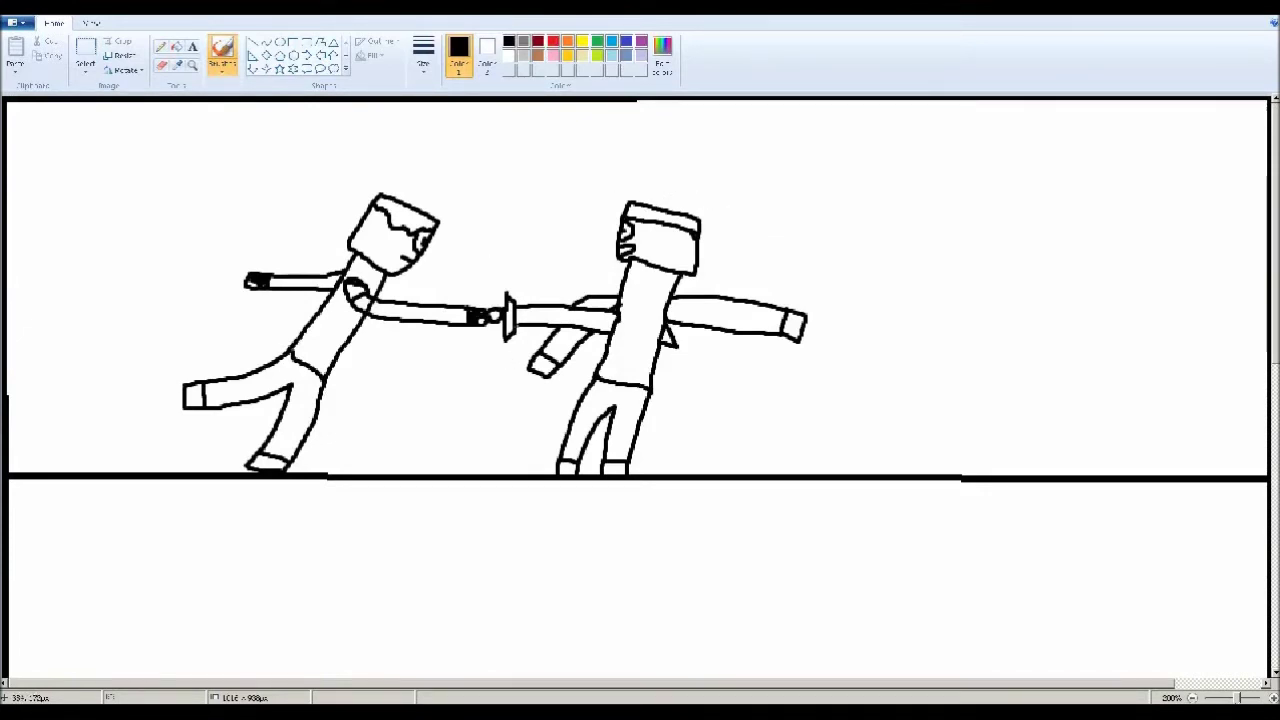
key(ctrl+z)
click(430, 62)
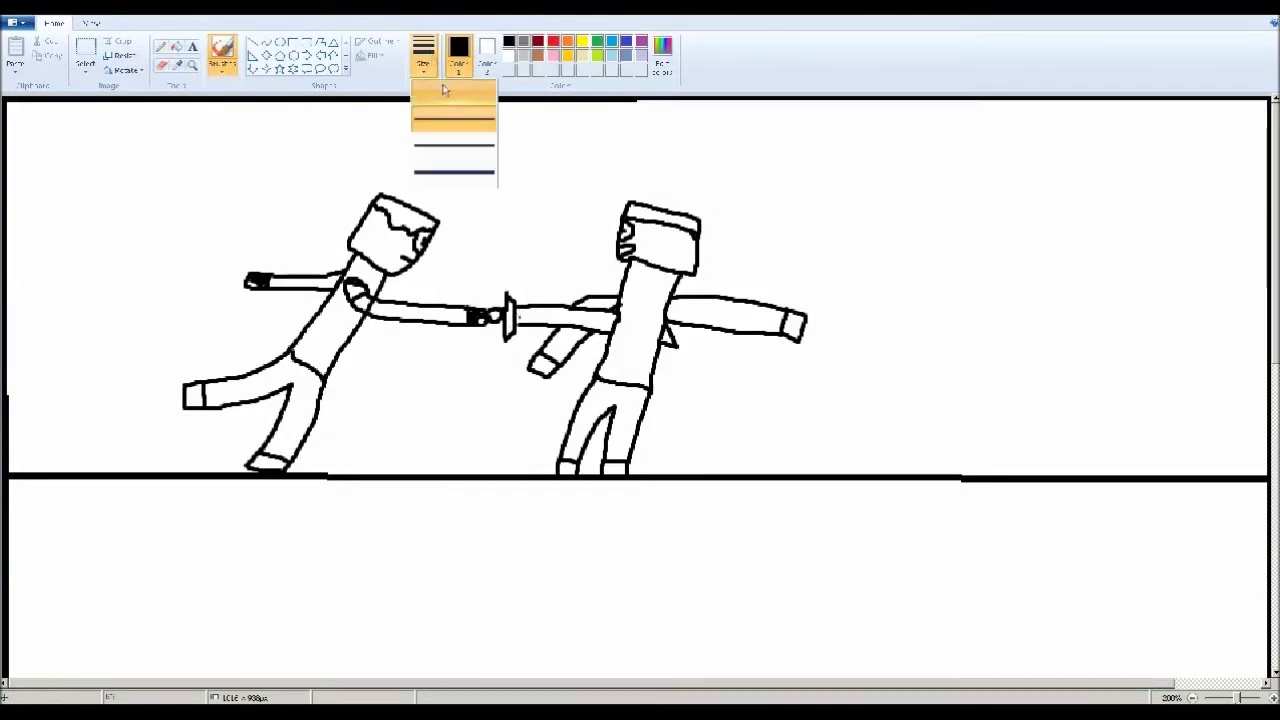
click(443, 92)
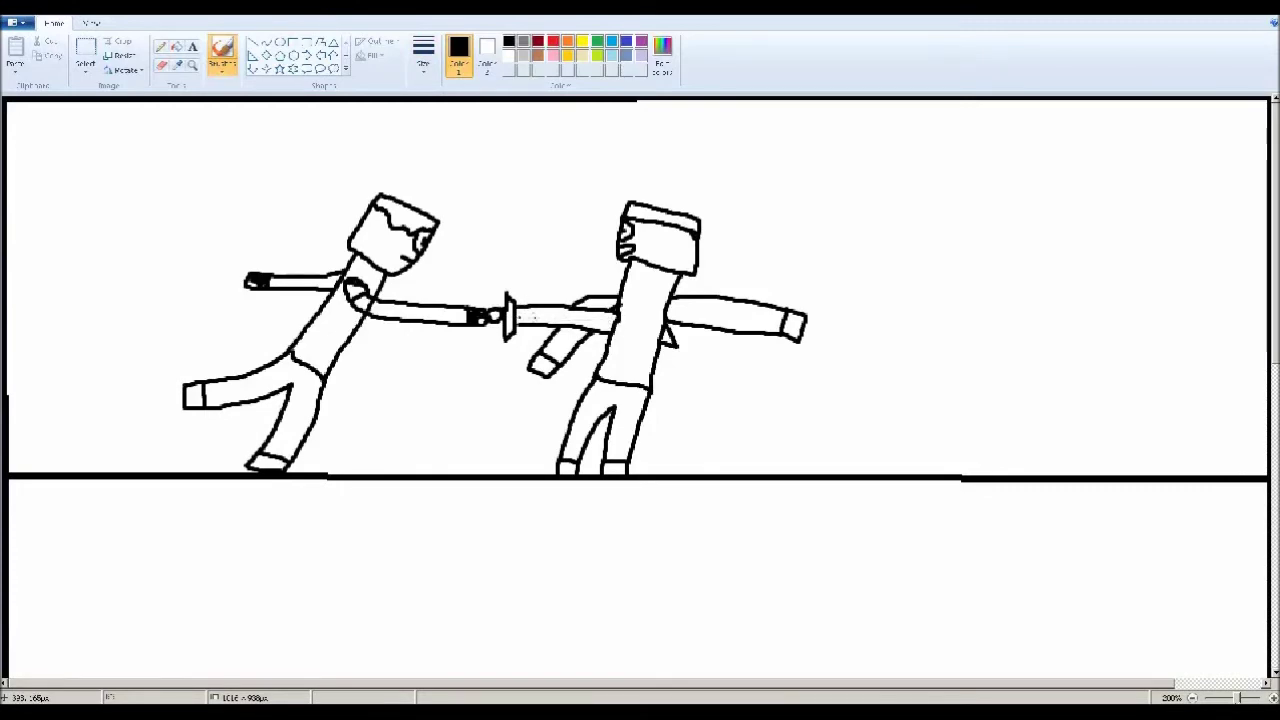
scroll(587, 350, up, 3)
drag(474, 686, 770, 686)
drag(1275, 180, 1275, 226)
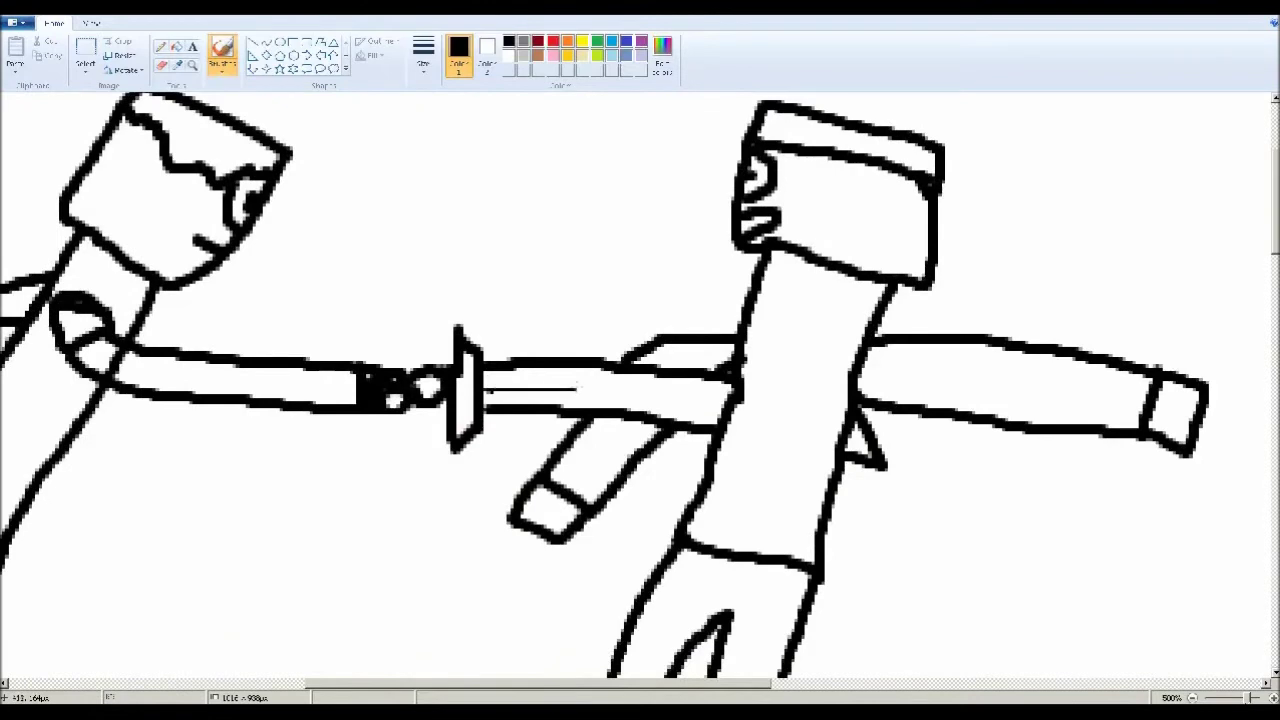
drag(577, 390, 714, 405)
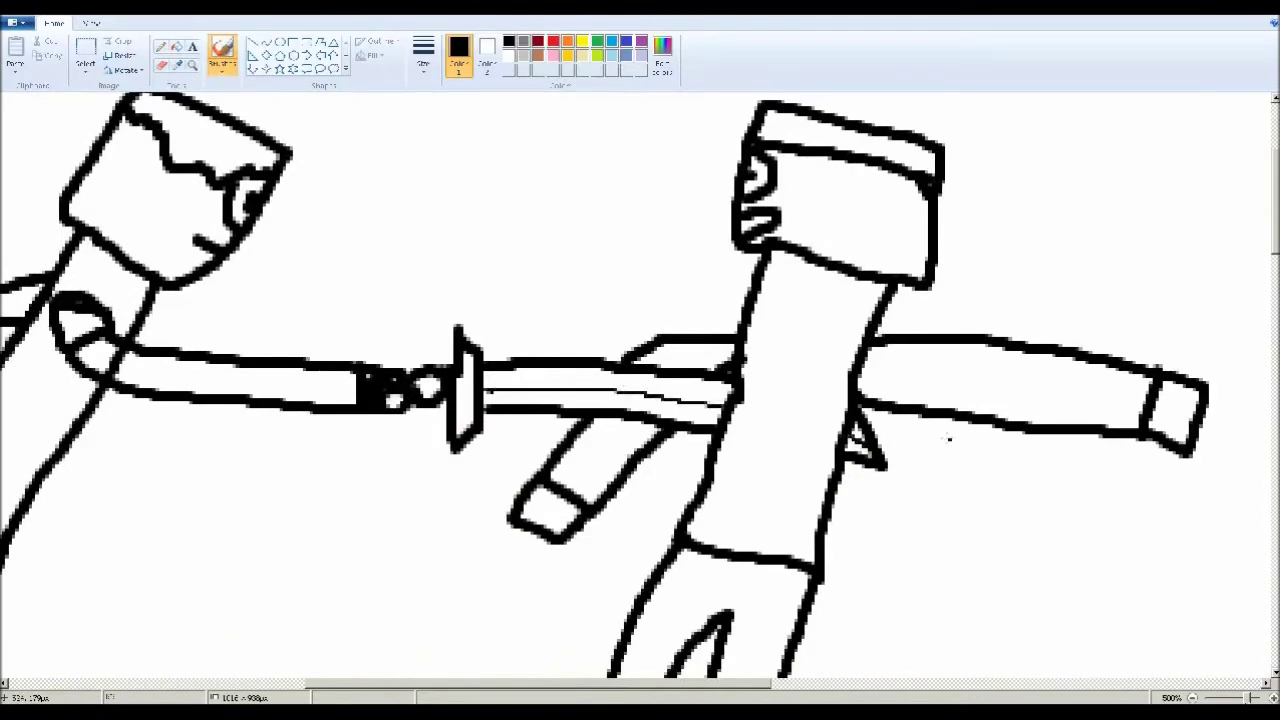
Mix a very pale orange skin tone as a custom color, starting from the gold swatch
scroll(491, 392, down, 1)
scroll(491, 392, down, 3)
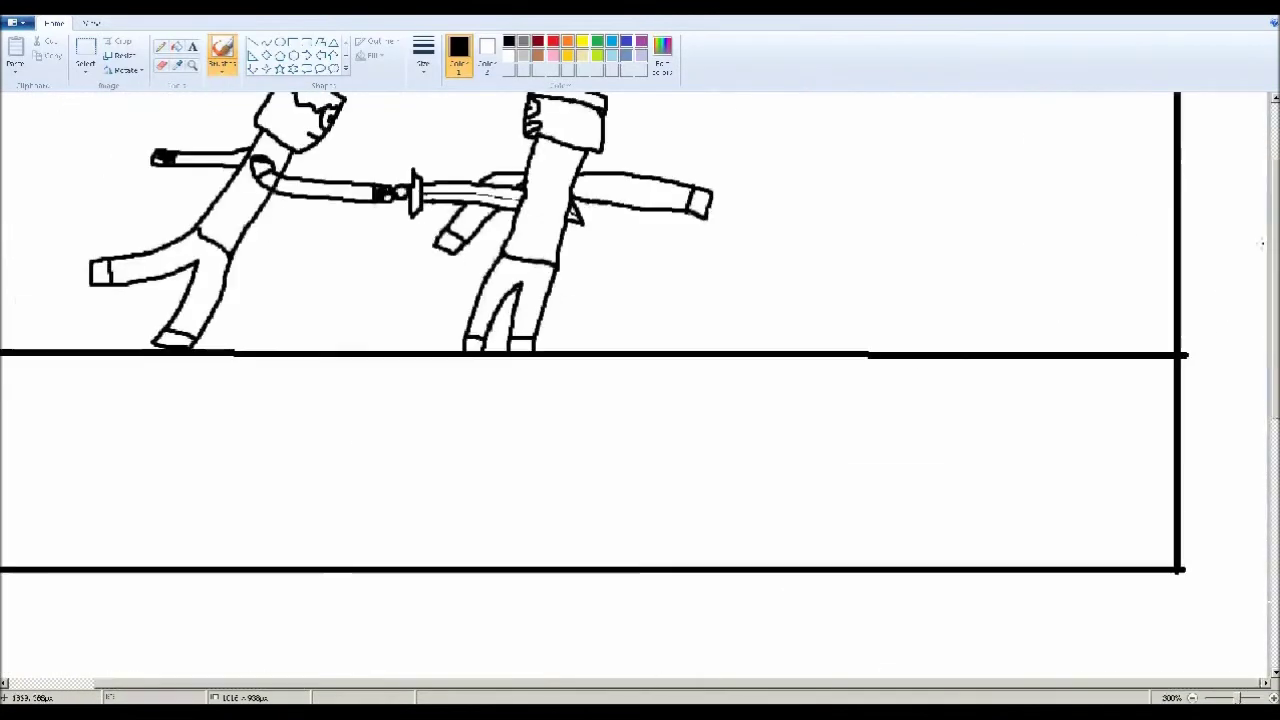
scroll(826, 487, up, 6)
scroll(826, 487, down, 1)
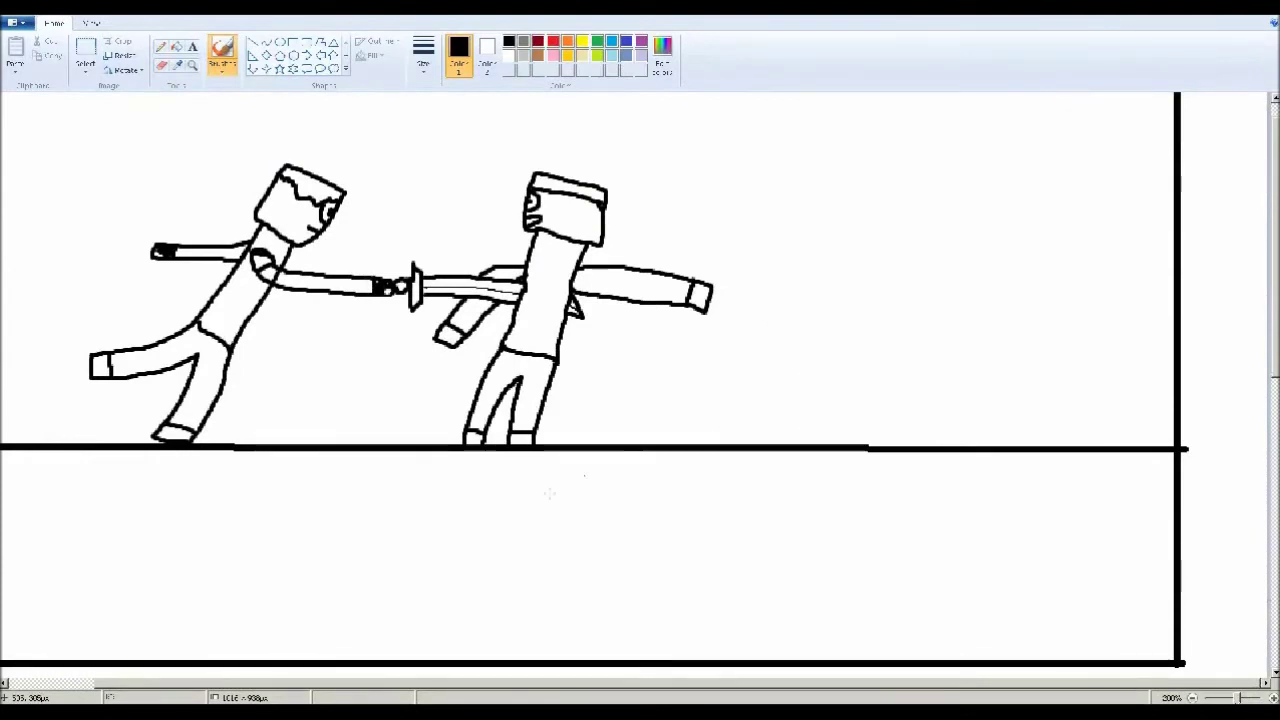
scroll(554, 491, left, 3)
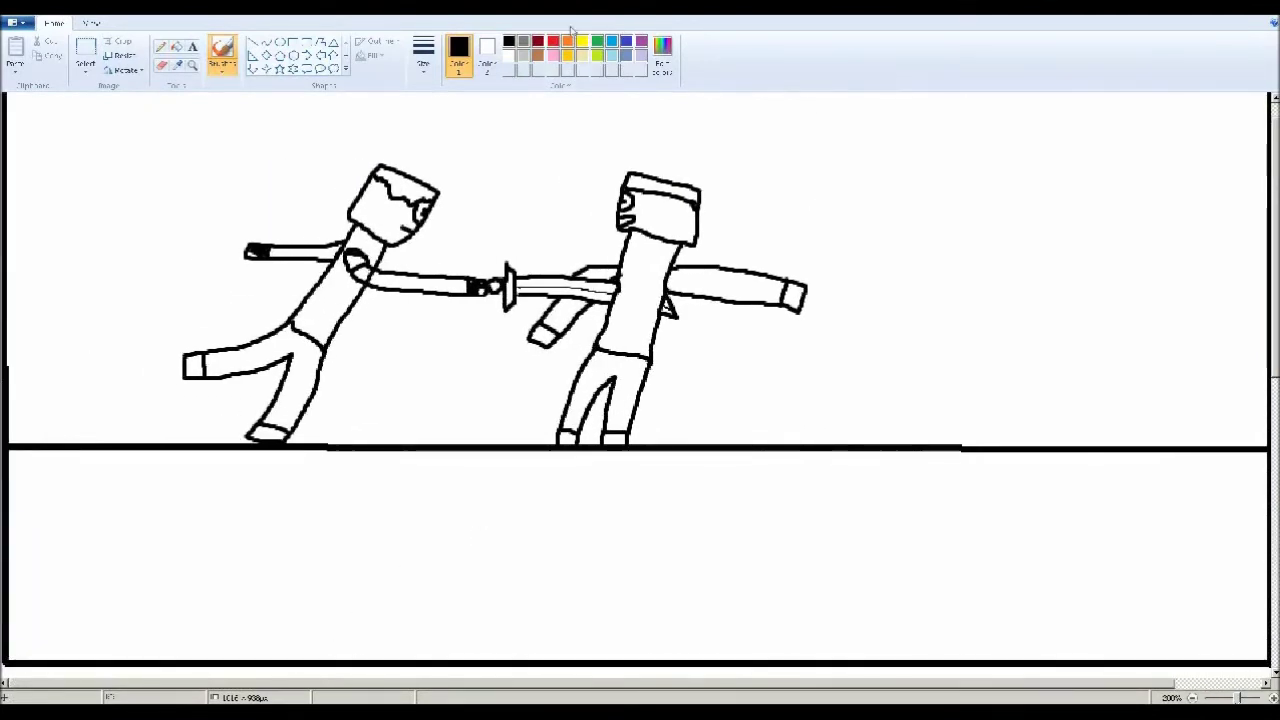
click(567, 56)
click(662, 55)
drag(658, 302, 656, 294)
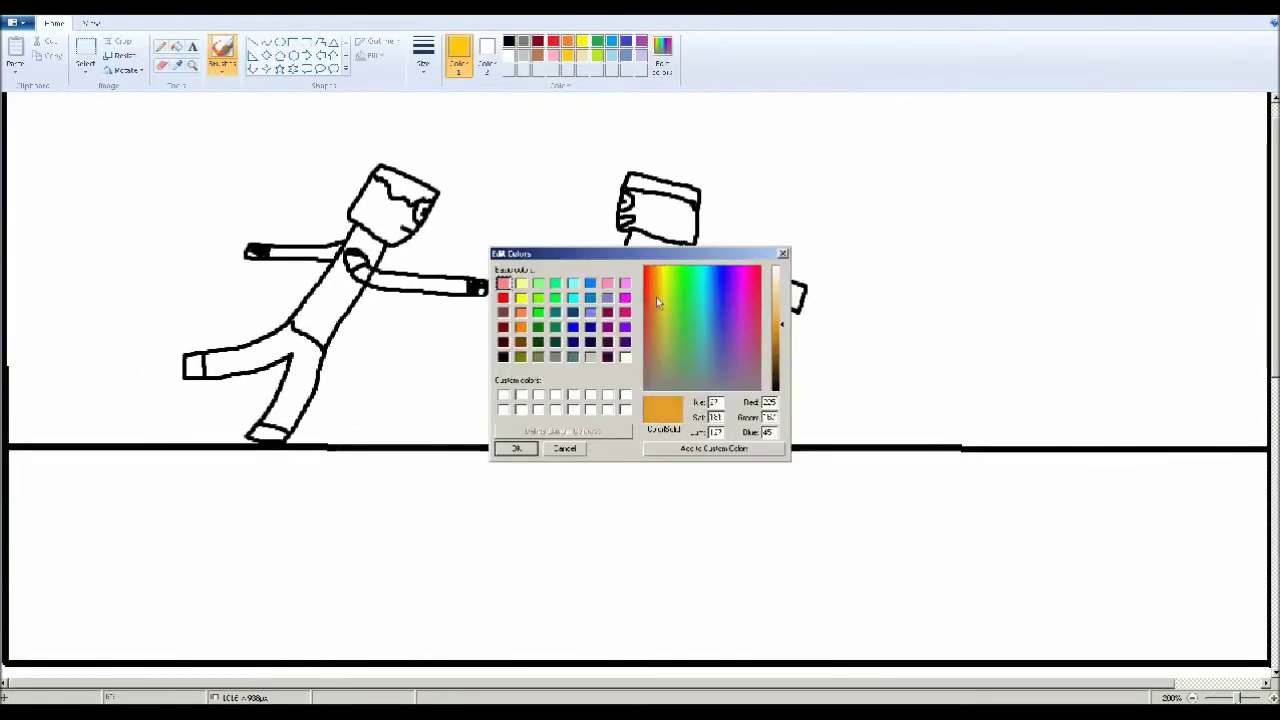
click(778, 274)
click(516, 448)
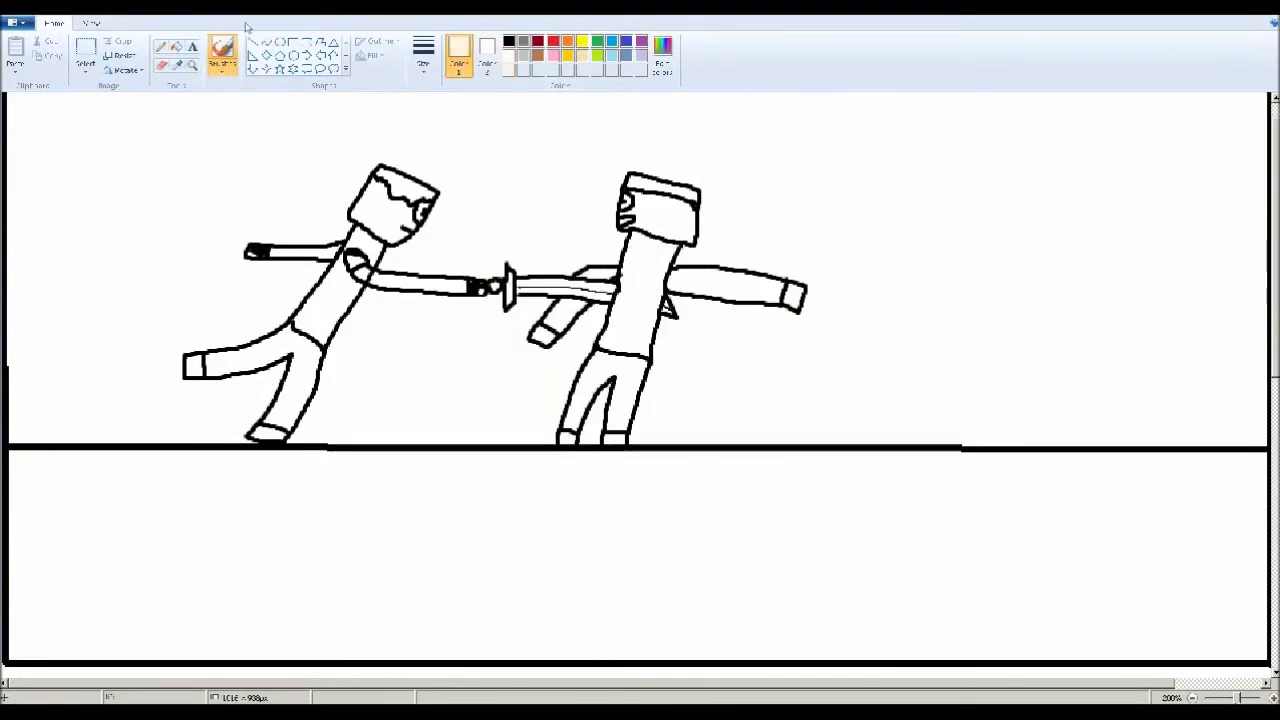
Fill both figures' faces and the second figure's hands with the pale skin tone
click(176, 46)
click(386, 220)
click(658, 203)
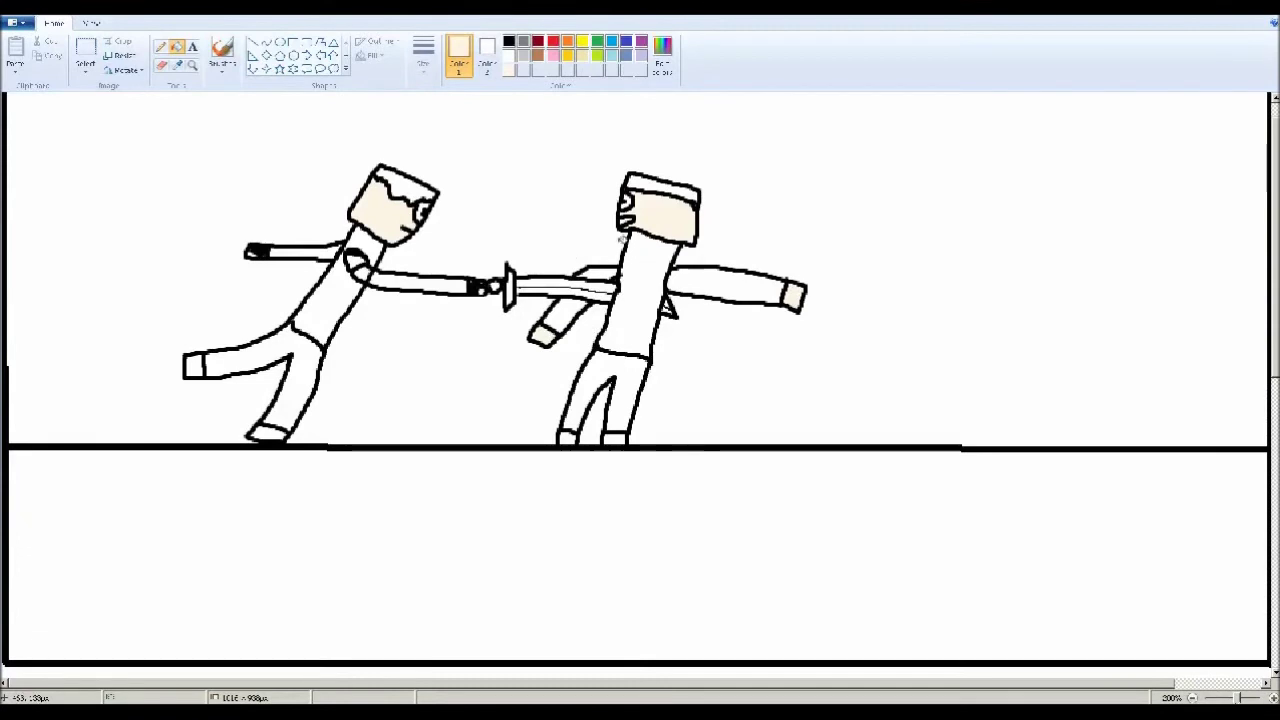
Fill the attacker's hair with dark red and the second figure's hair band with black
click(538, 42)
click(402, 184)
click(538, 56)
click(404, 184)
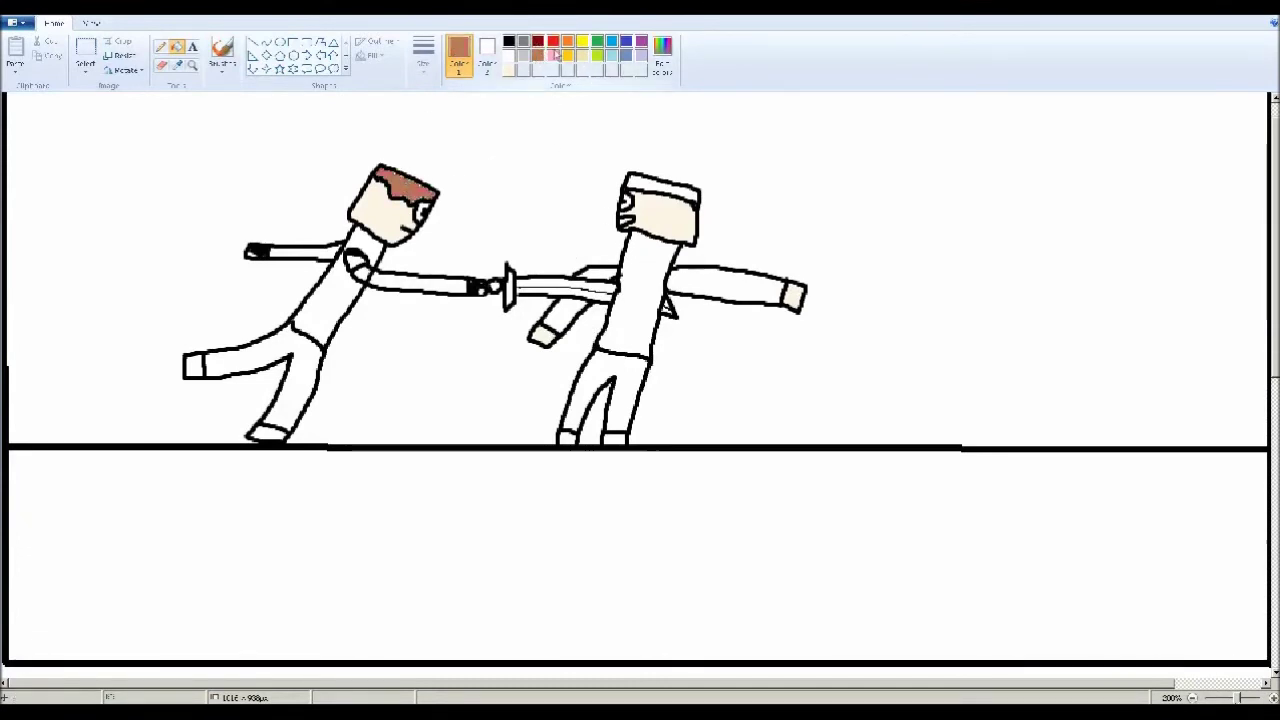
click(538, 42)
click(402, 184)
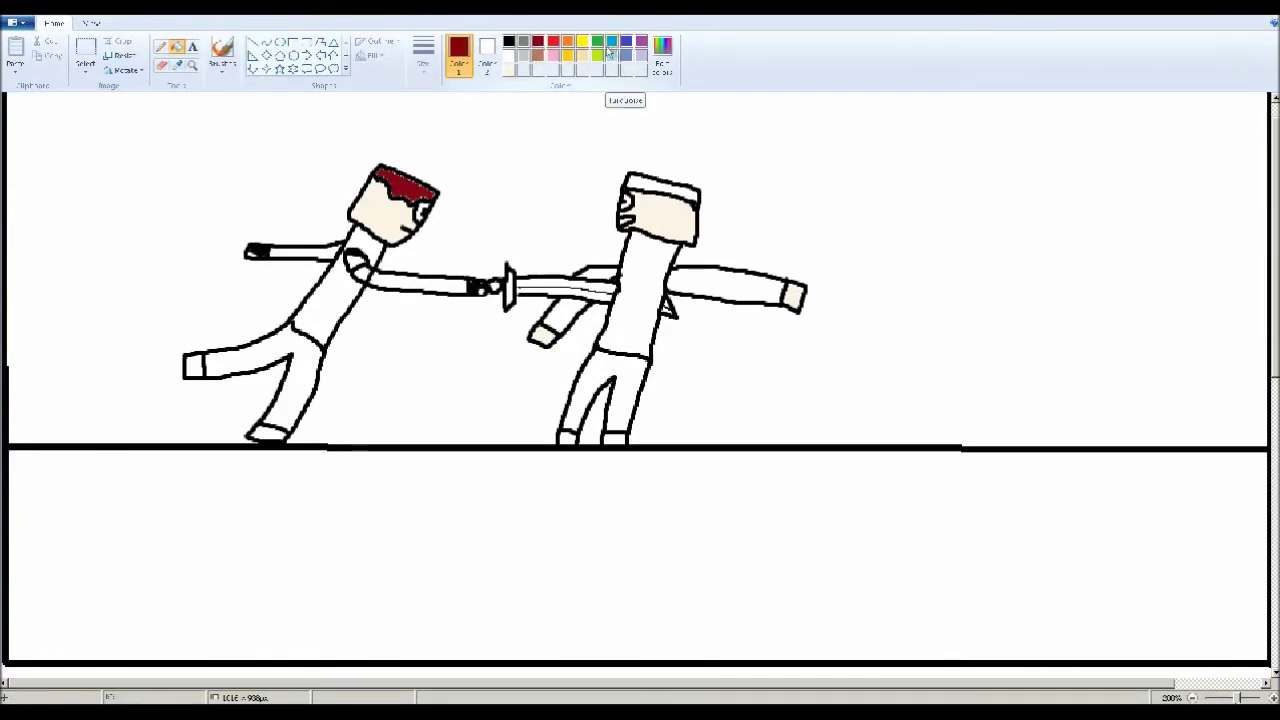
click(508, 42)
click(655, 180)
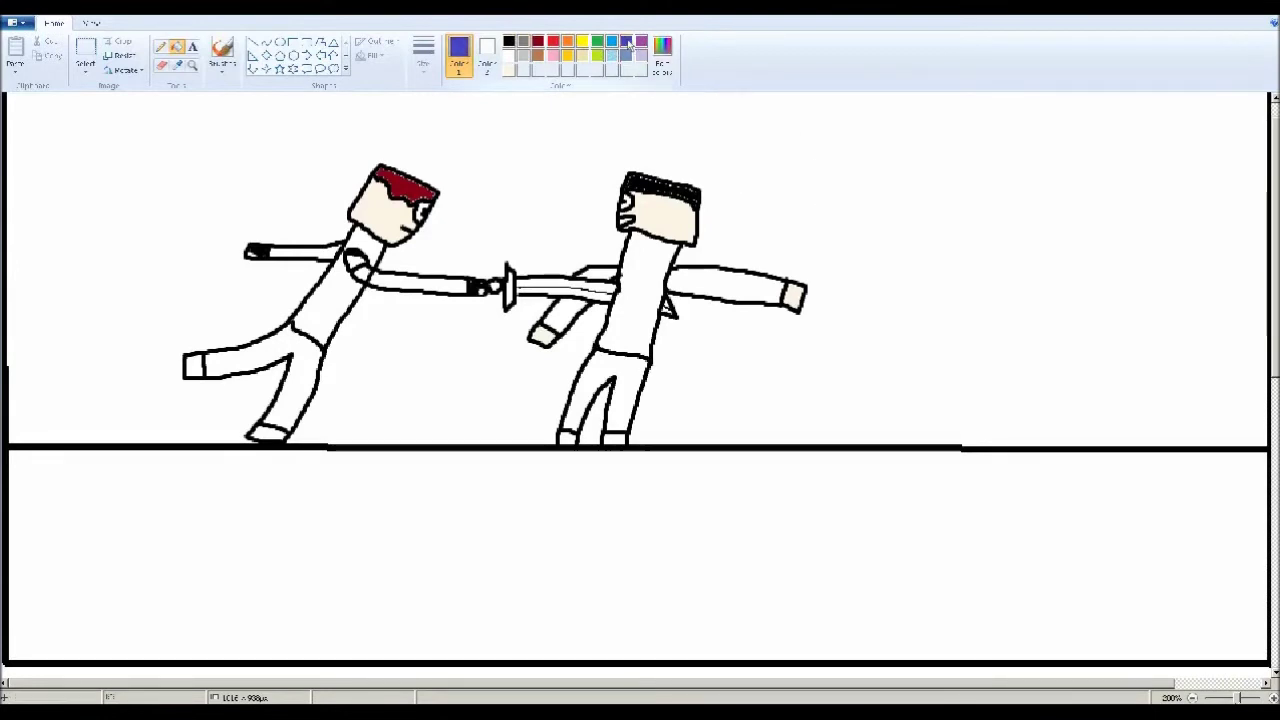
click(626, 42)
click(704, 284)
click(642, 288)
click(600, 272)
click(558, 316)
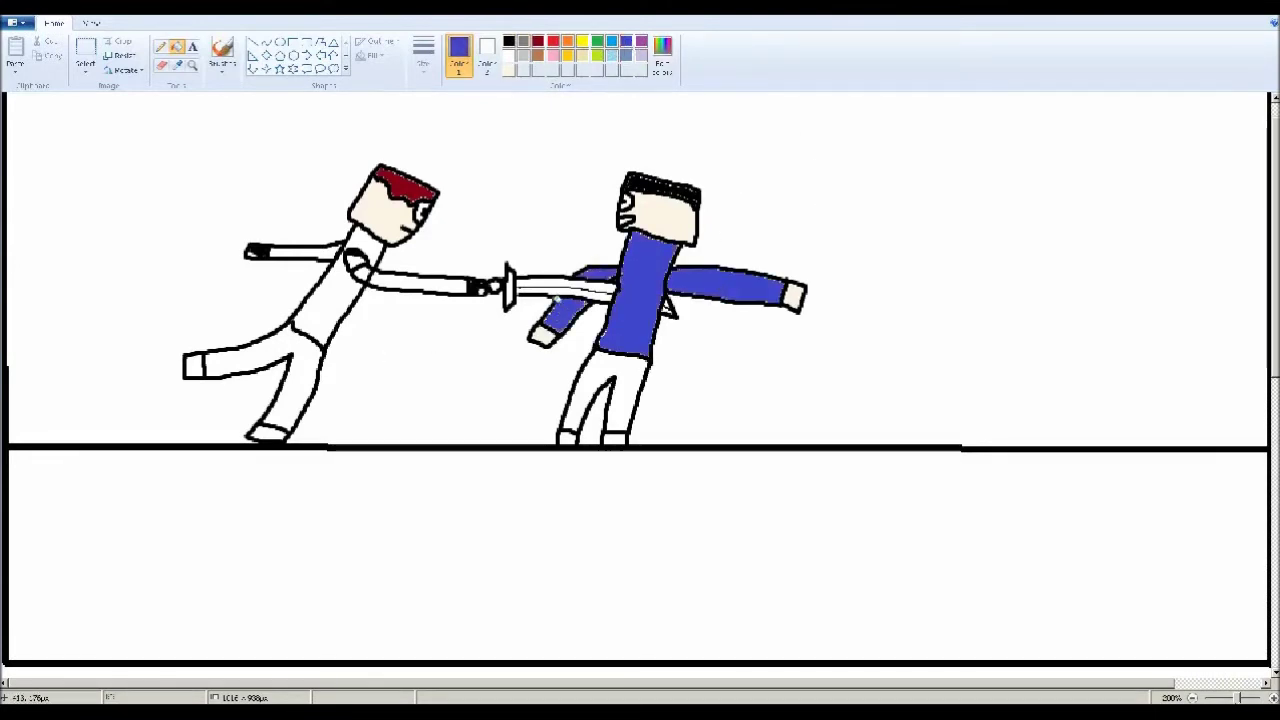
key(ctrl+z)
key(ctrl+z)
key(ctrl+z)
key(ctrl+z)
Fill the attacker's torso with green and both of his arms with the pale skin tone
click(597, 42)
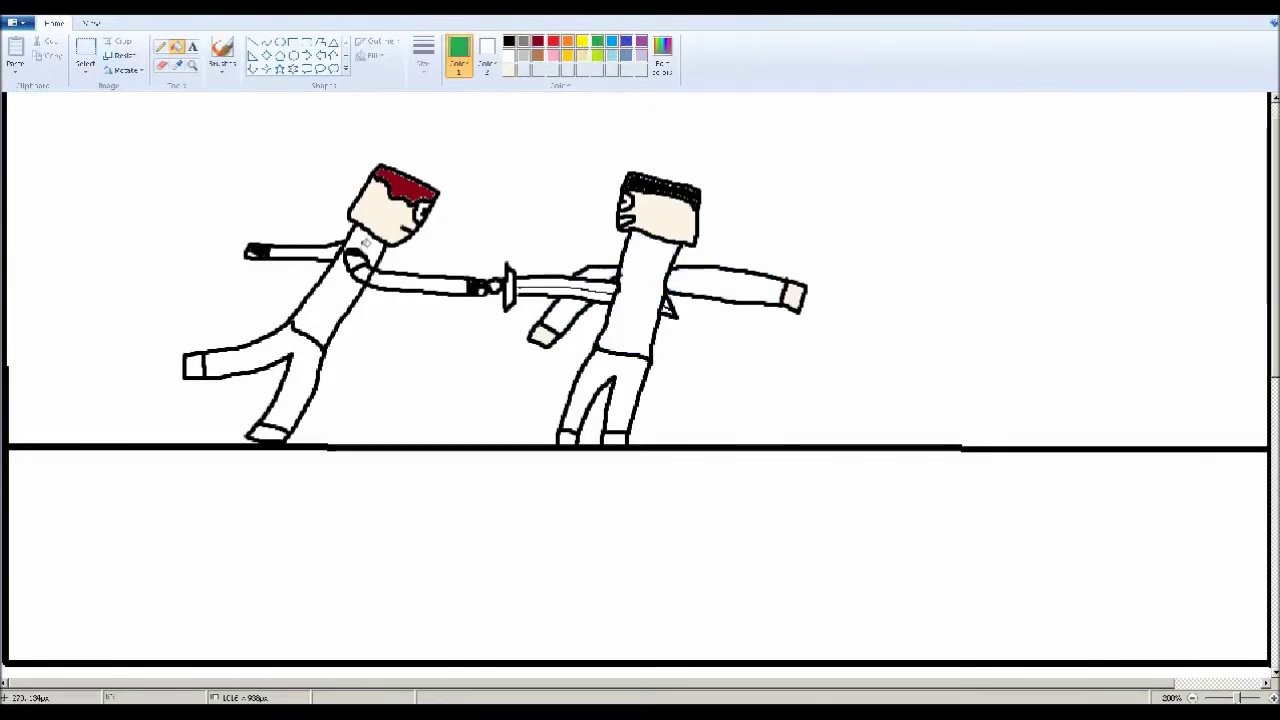
click(355, 258)
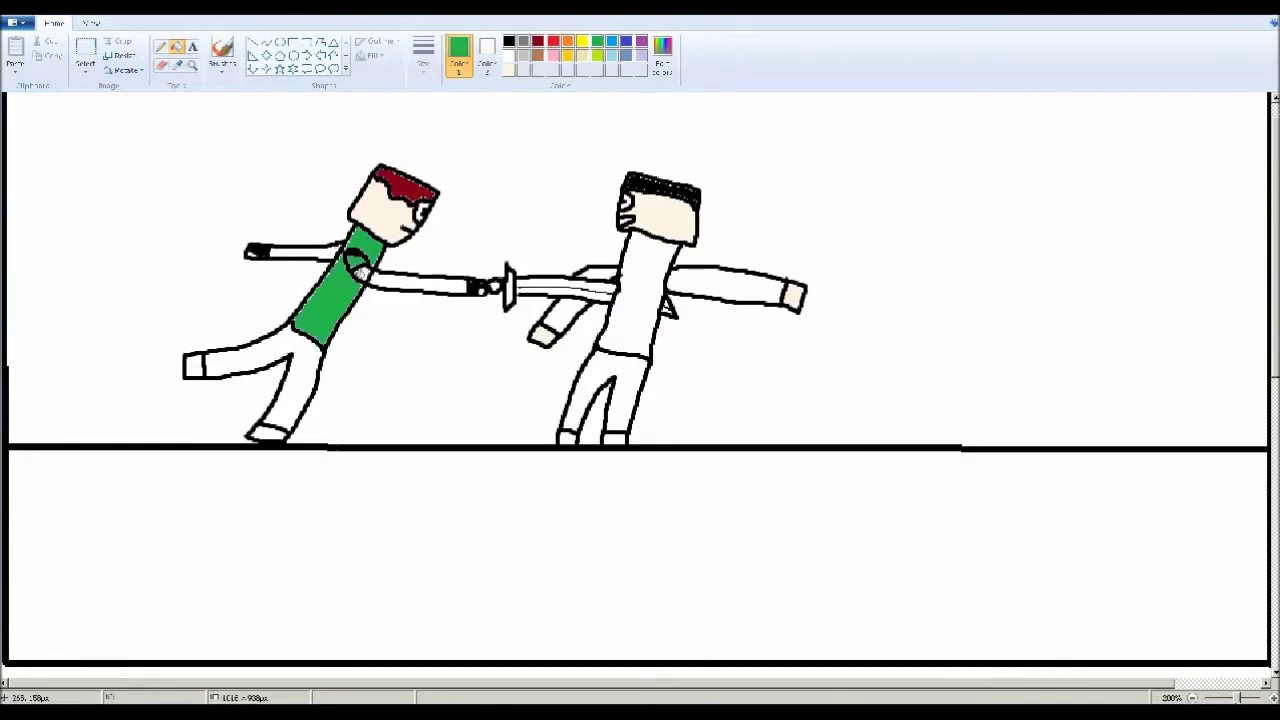
click(508, 70)
click(161, 64)
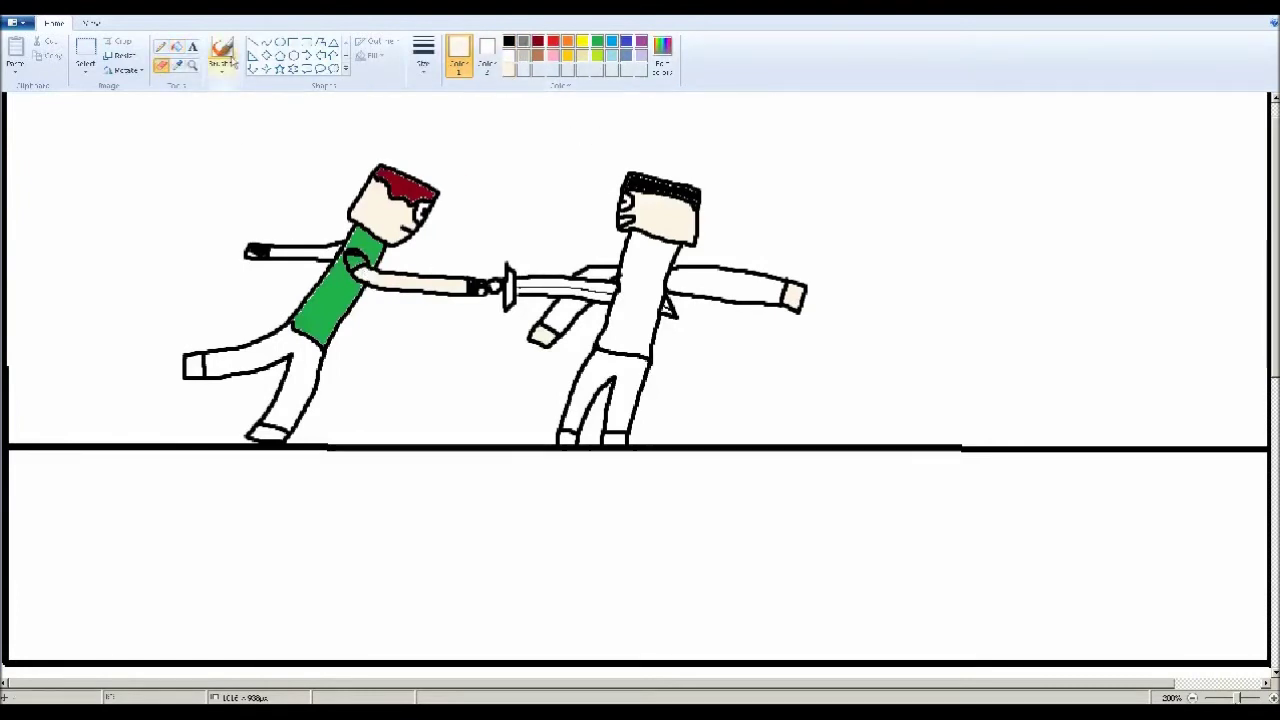
click(176, 47)
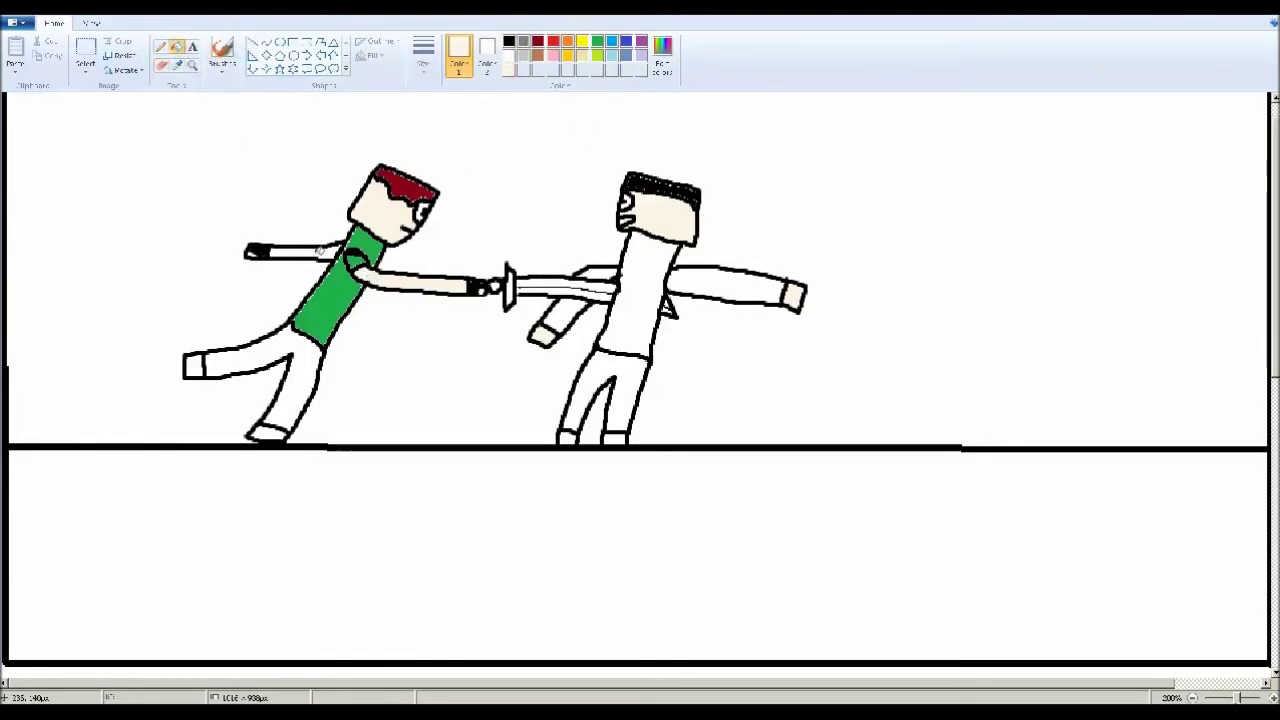
Mix a very dark green custom color from the green swatch and fill both of the attacker's shoes with it
click(597, 42)
click(662, 56)
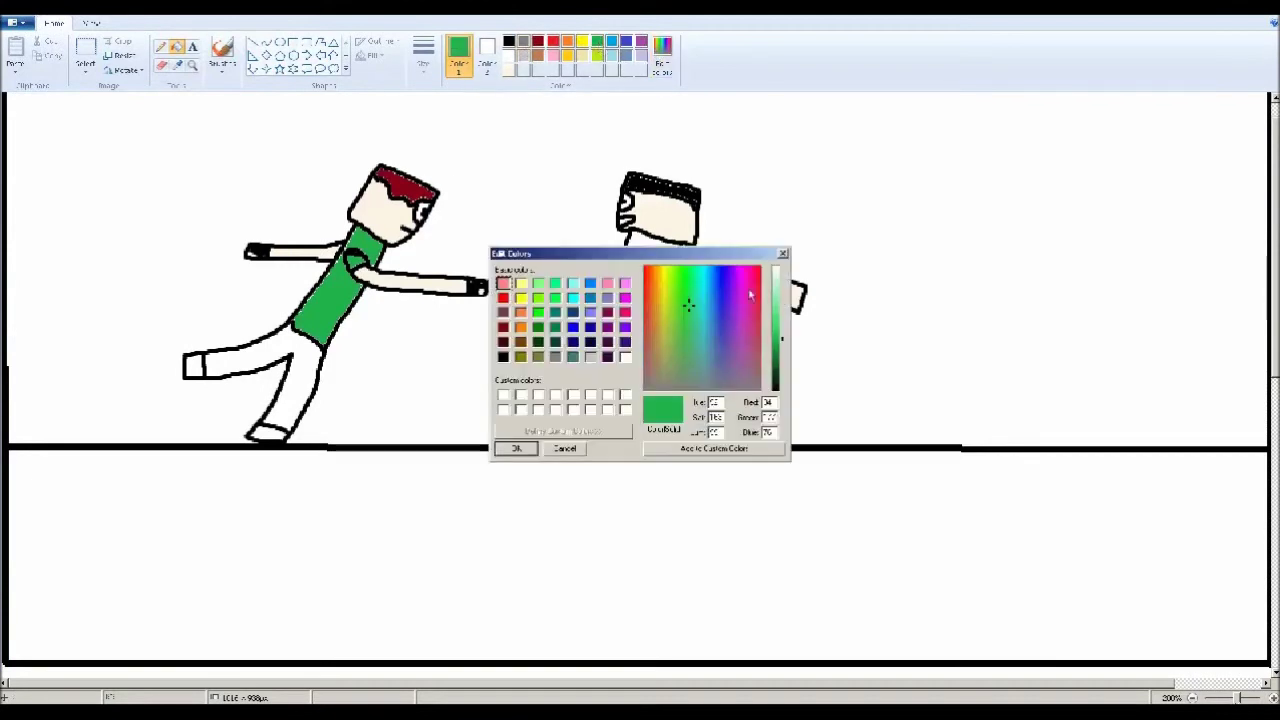
drag(782, 340, 782, 379)
click(516, 448)
click(195, 365)
click(266, 433)
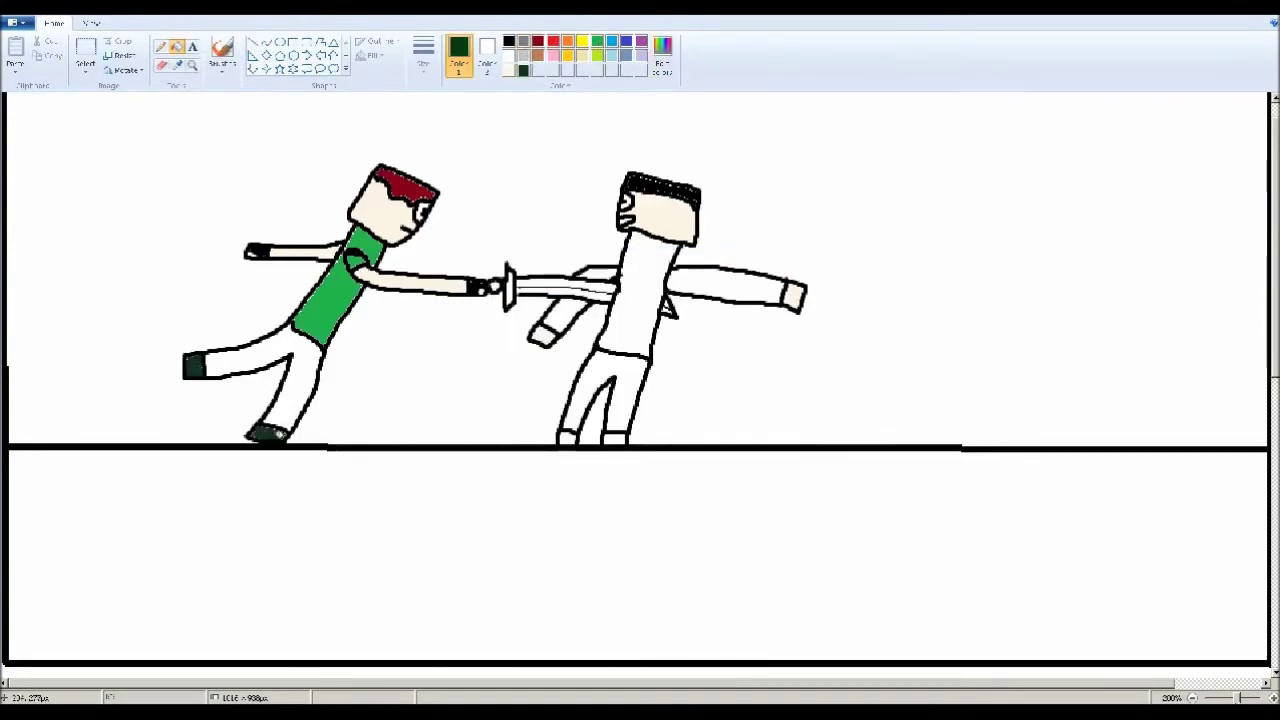
click(662, 55)
drag(783, 376, 781, 382)
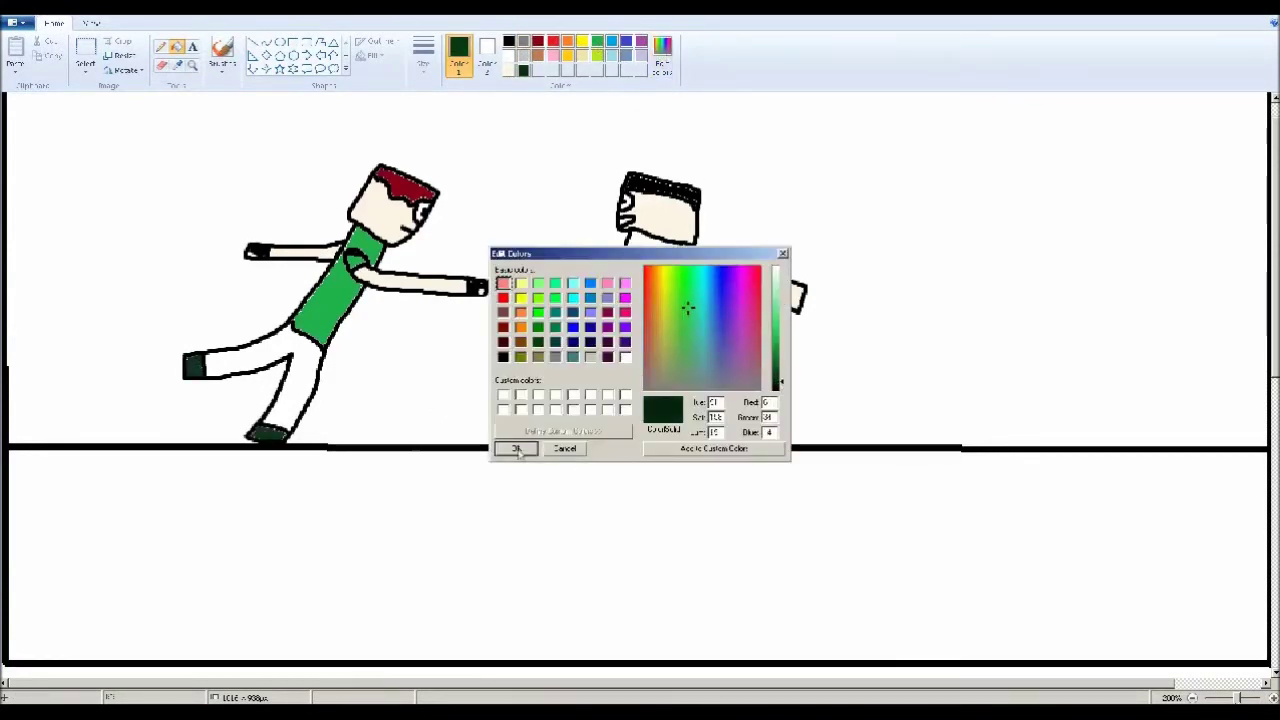
click(516, 448)
click(267, 433)
click(195, 365)
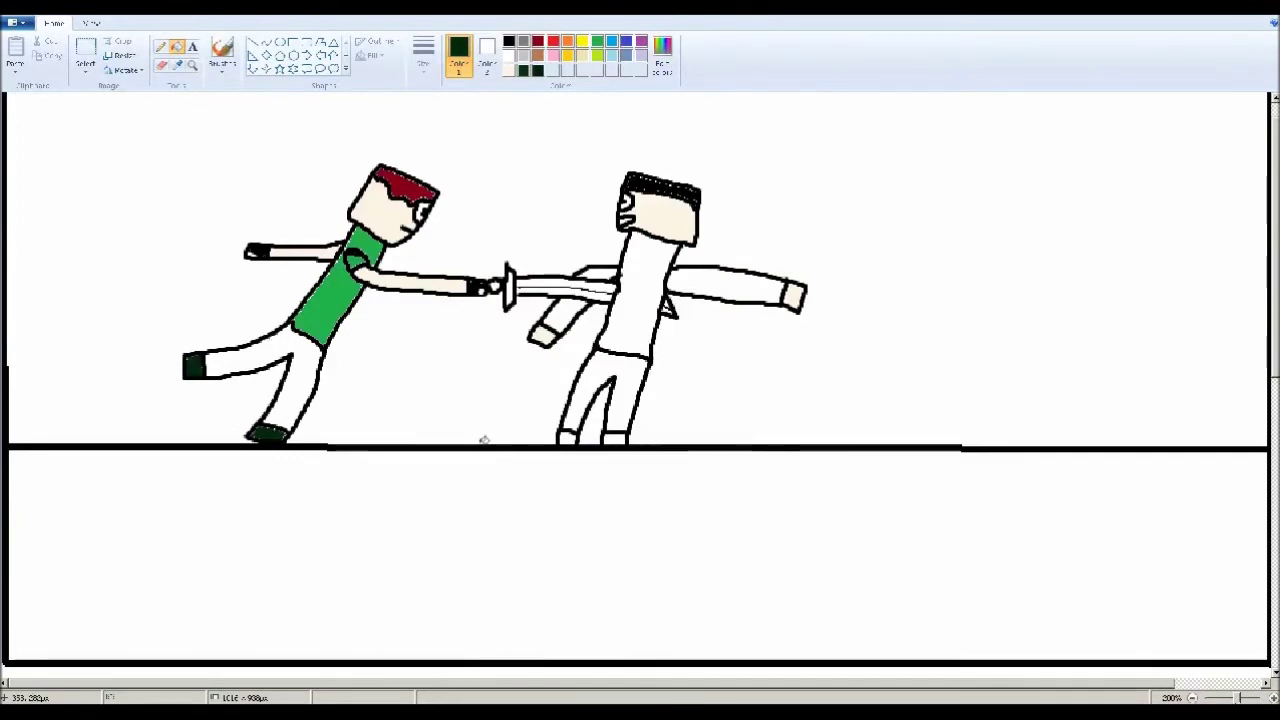
Mix a slightly lighter indigo as a custom color and fill the attacker's trousers with it
click(626, 41)
click(662, 55)
click(778, 305)
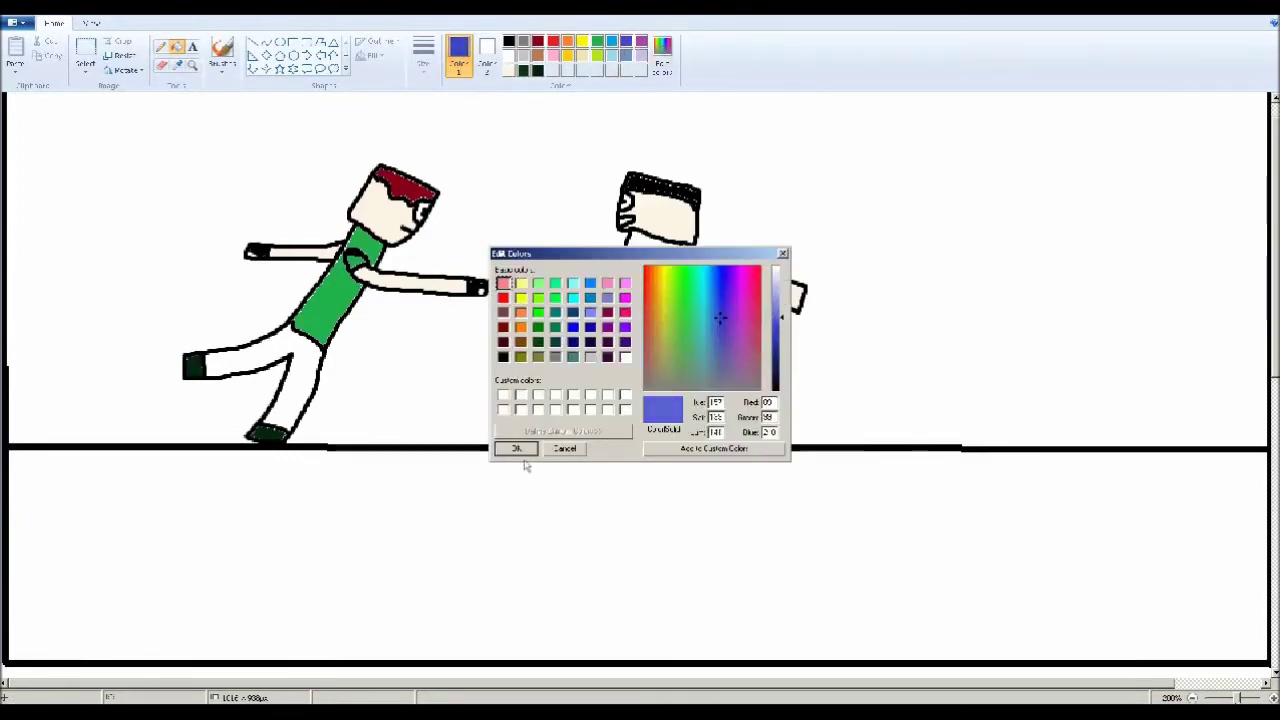
click(516, 448)
click(250, 368)
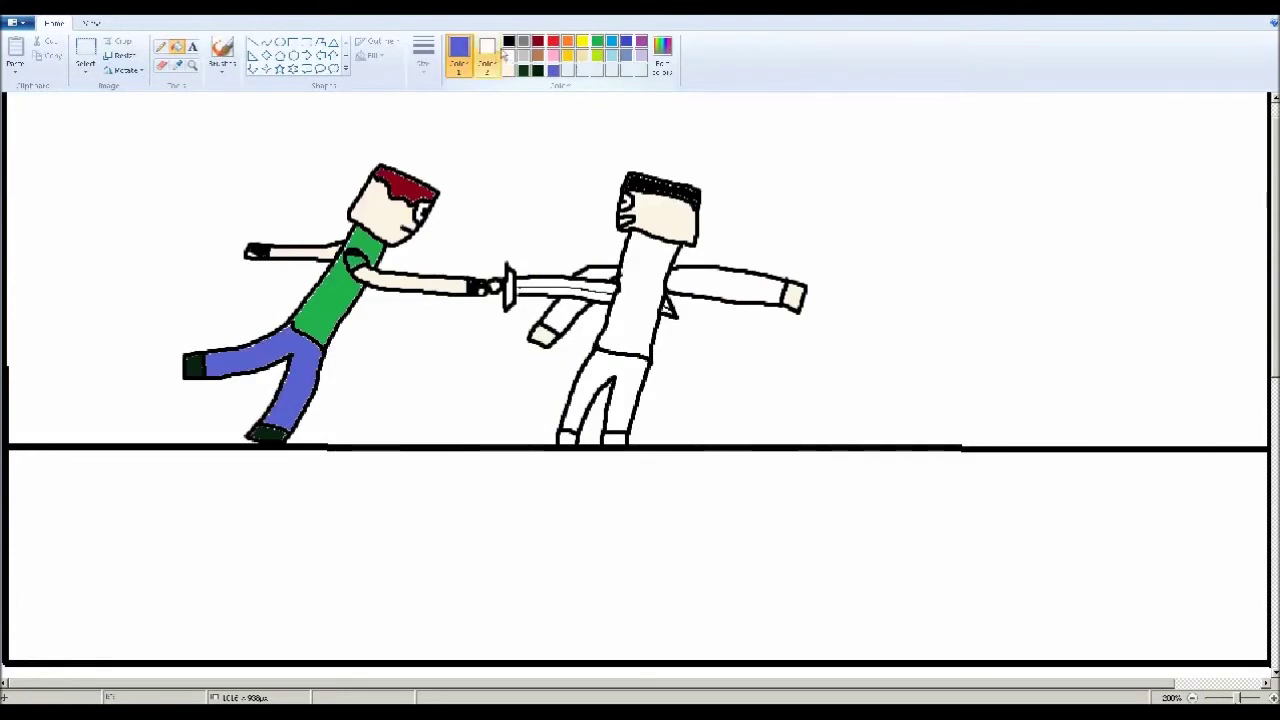
Fill both of the second figure's shoes with dark gray
click(523, 41)
click(567, 437)
click(615, 438)
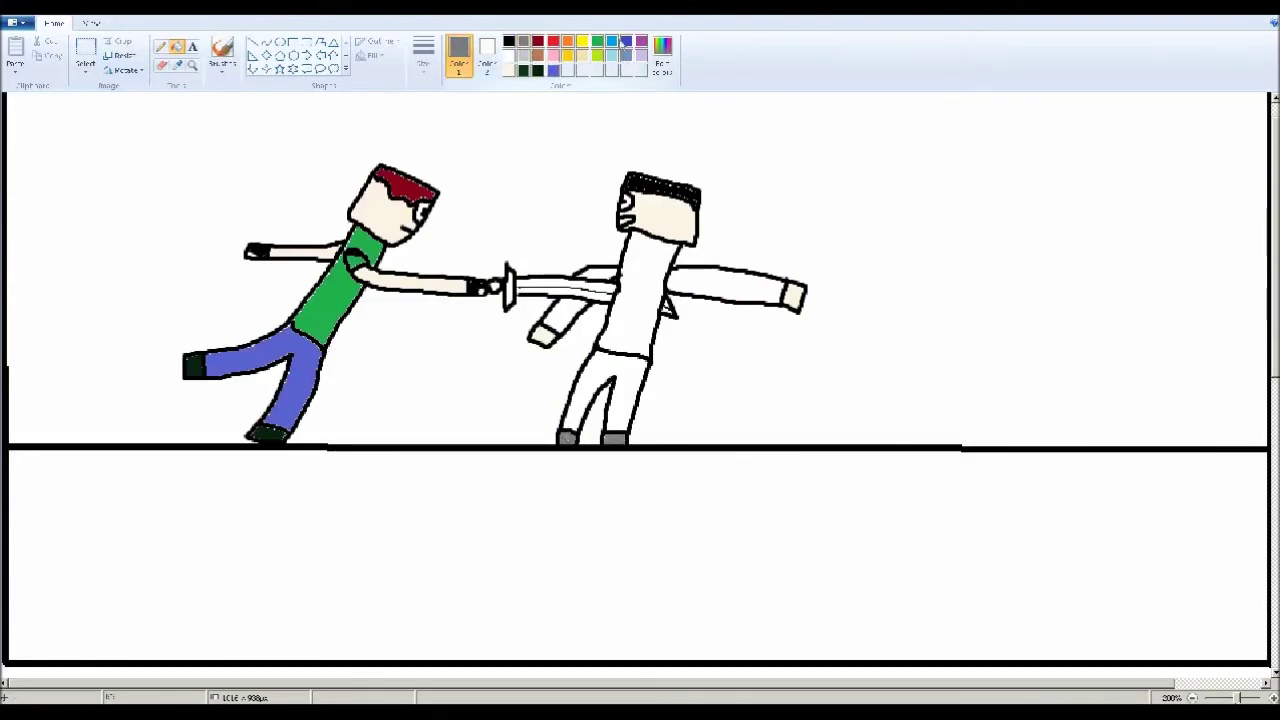
Mix a teal custom color and fill the second figure's torso and both sleeves with it
click(662, 55)
click(701, 316)
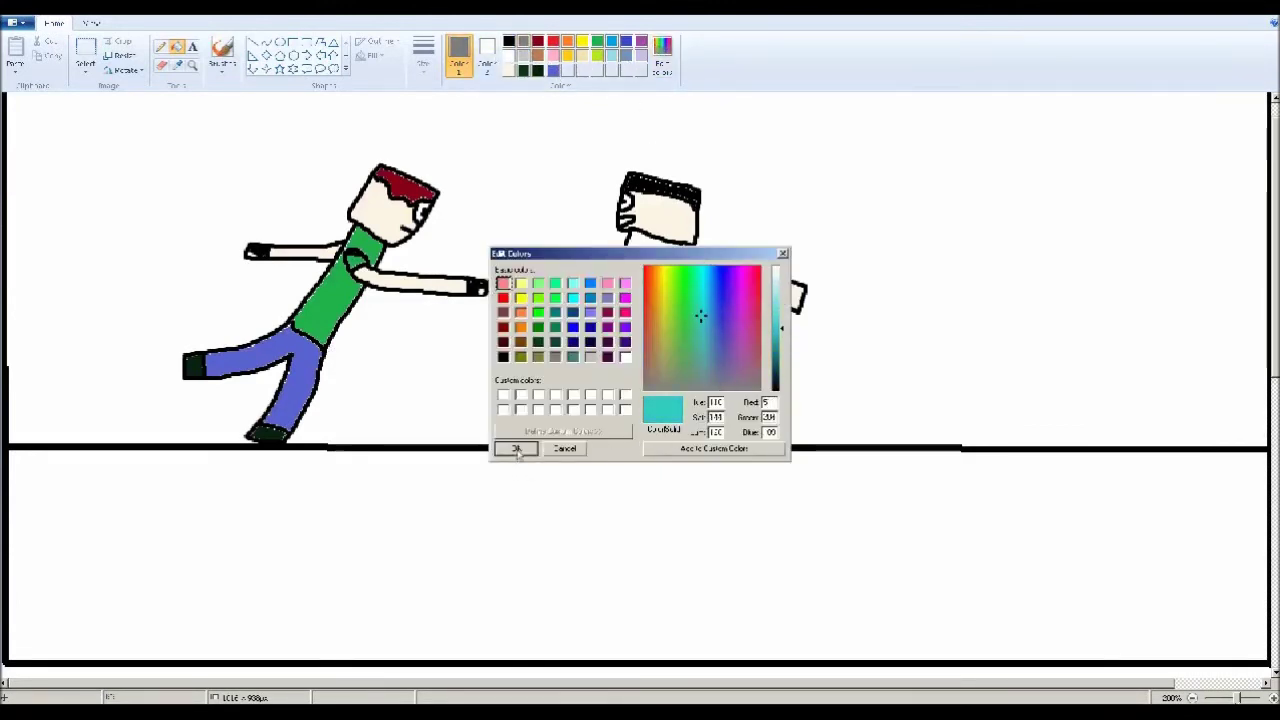
click(516, 448)
click(640, 300)
click(595, 274)
click(730, 286)
click(560, 318)
Mix an orange-brown custom color and fill the second figure's trousers with it
click(598, 57)
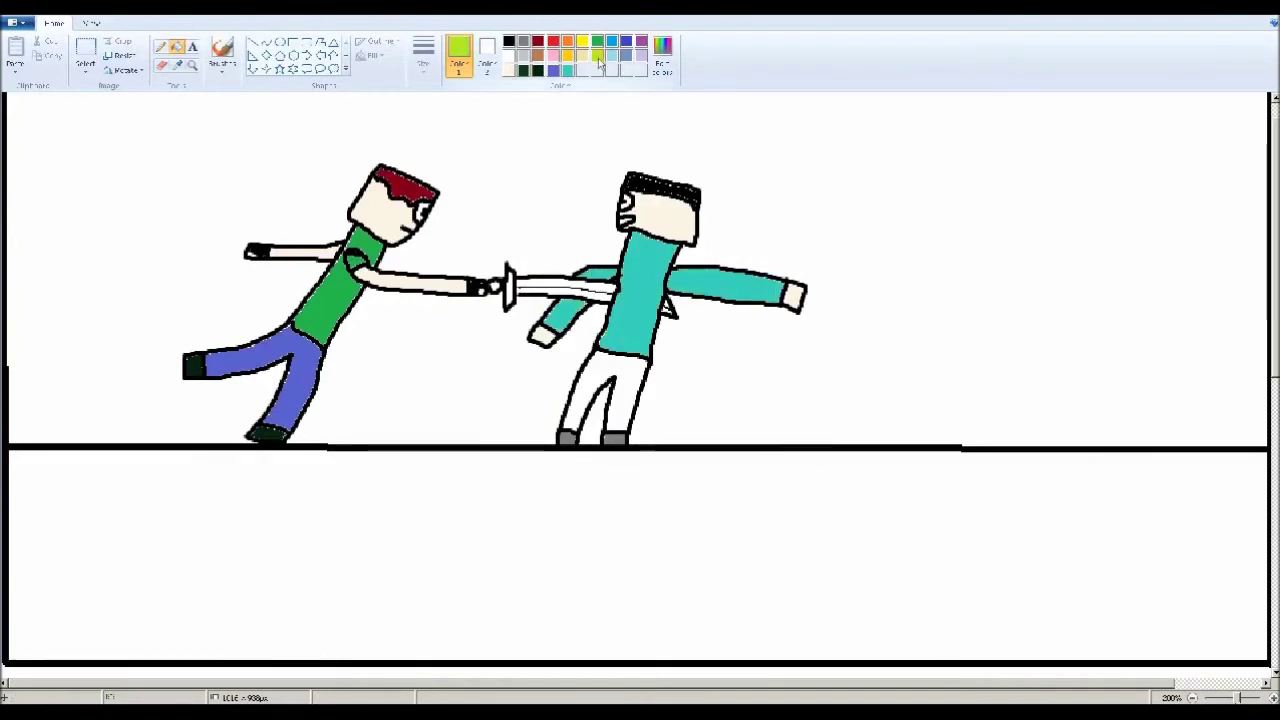
click(600, 395)
click(538, 55)
click(662, 55)
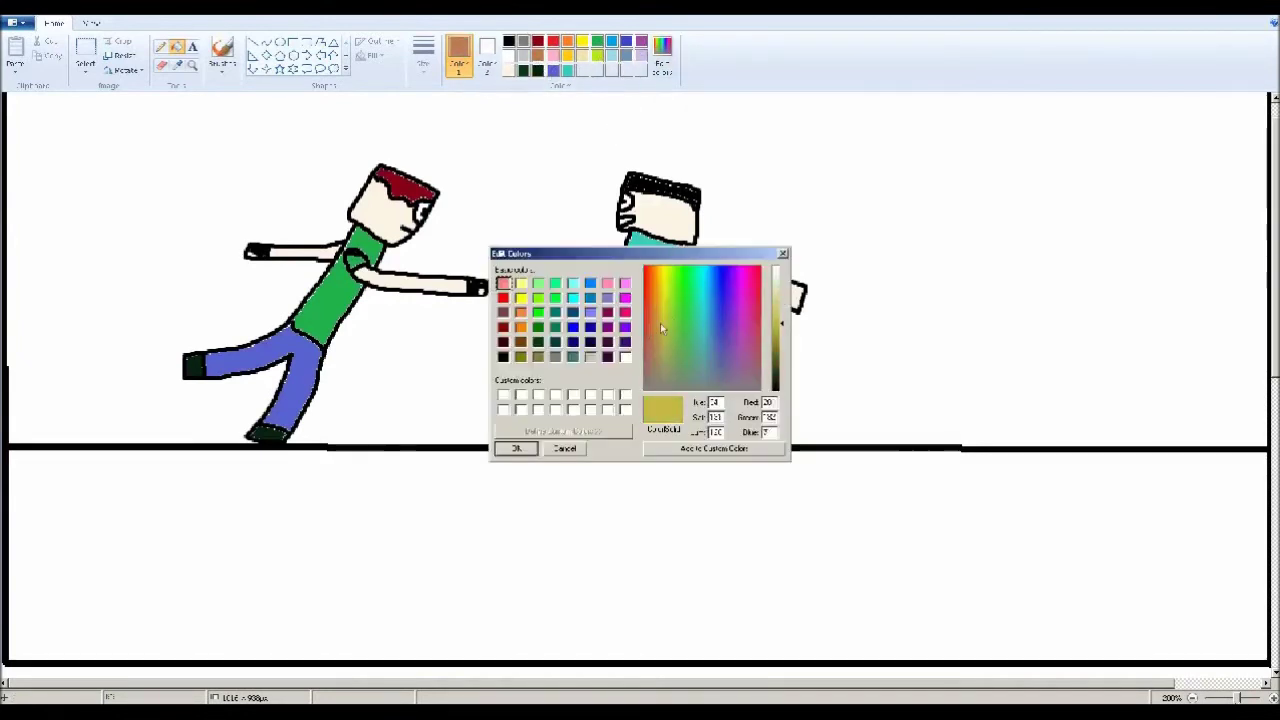
mouse_move(660, 323)
mouse_down()
mouse_move(662, 295)
mouse_move(654, 310)
mouse_up()
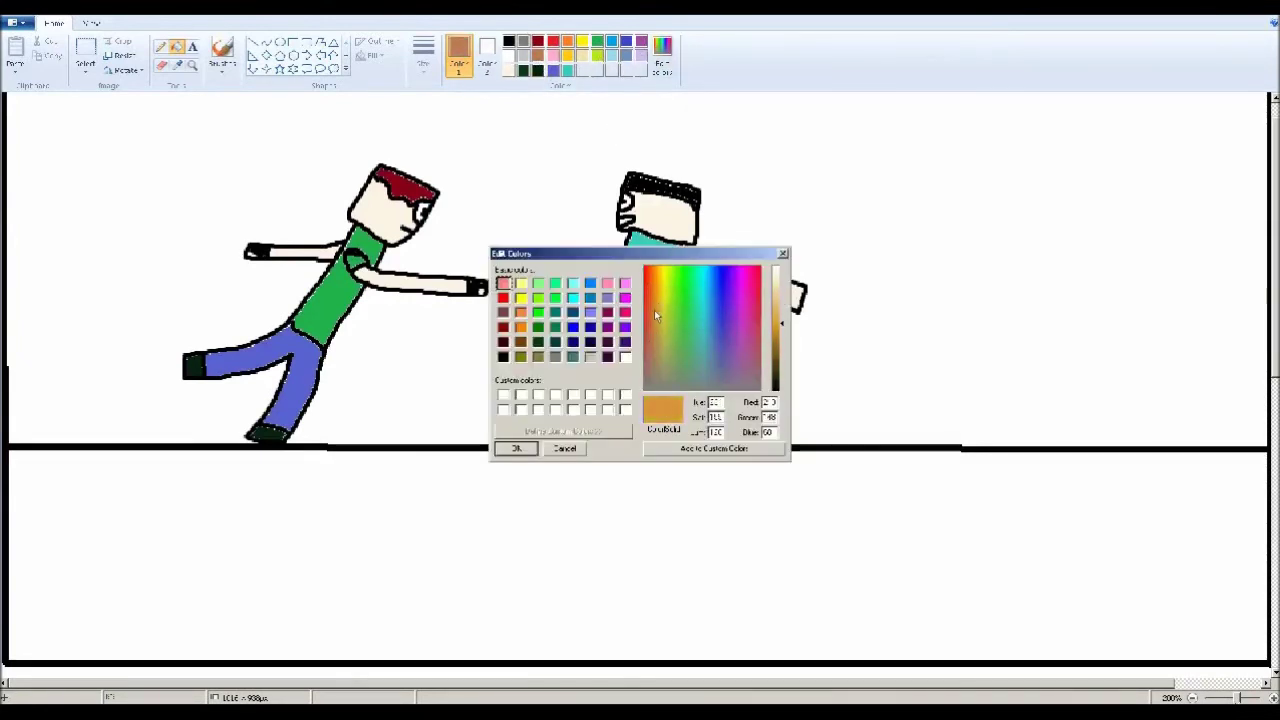
click(516, 448)
click(600, 395)
Fill the sword blade with light blue above the groove line and bright blue below it
click(611, 41)
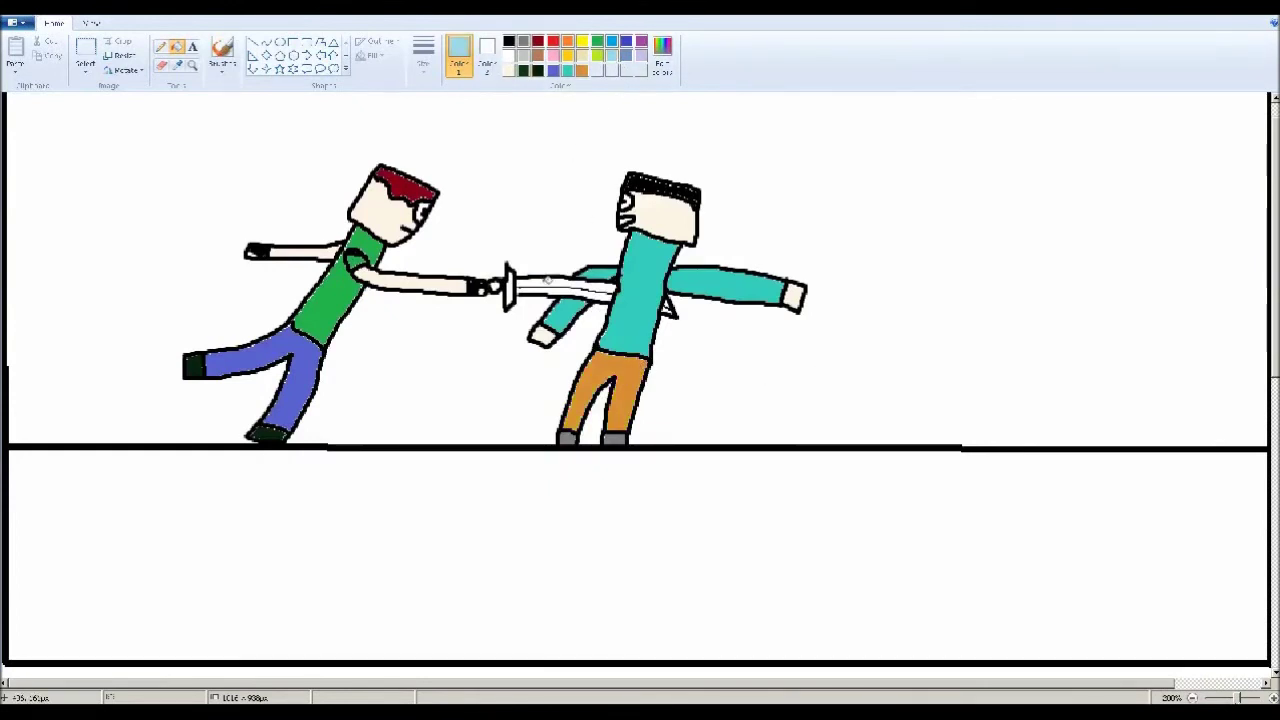
click(556, 283)
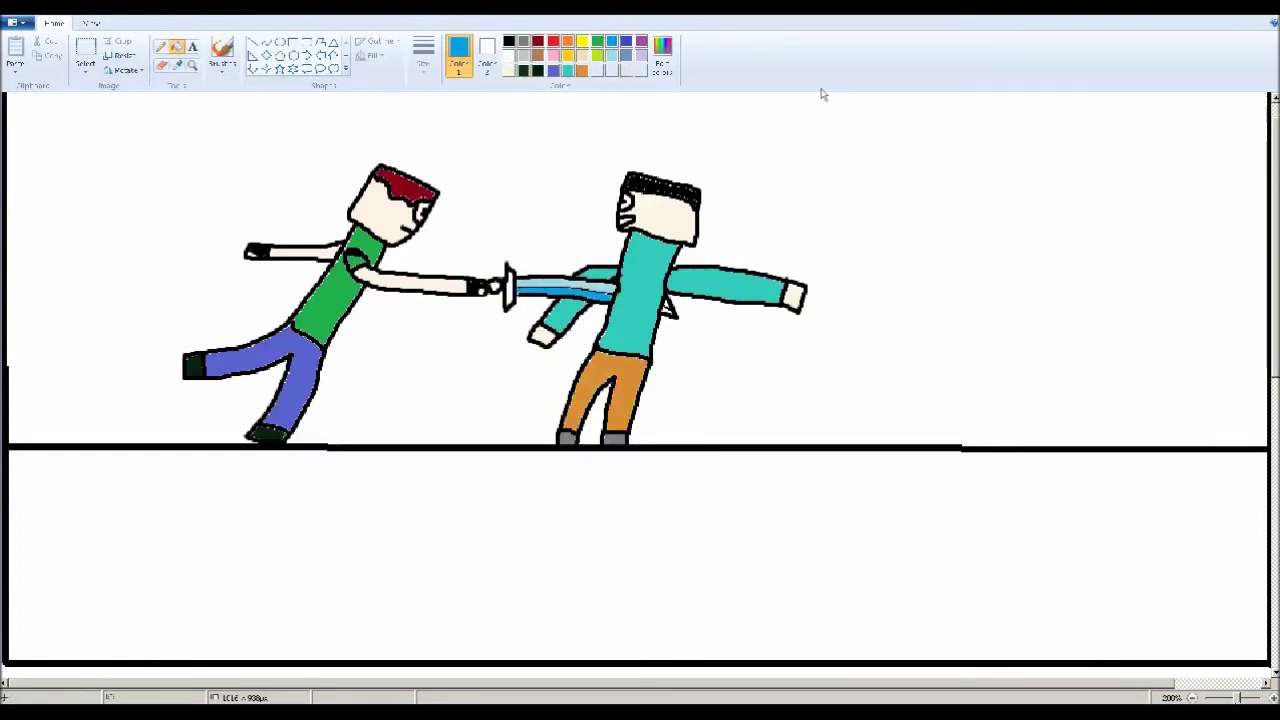
Paint a red blood drip at the blade tip behind the second figure and a blood pool on the ground below
click(553, 41)
click(222, 66)
click(298, 96)
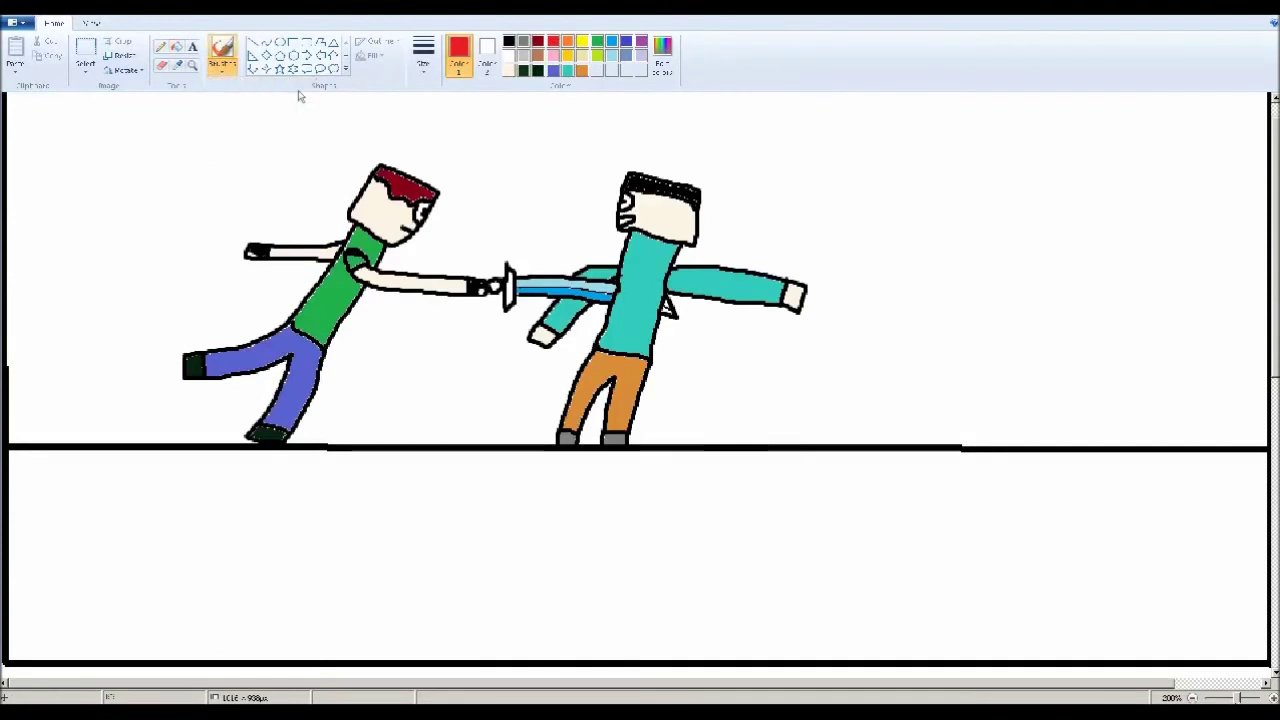
scroll(960, 296, up, 1)
drag(725, 684, 892, 684)
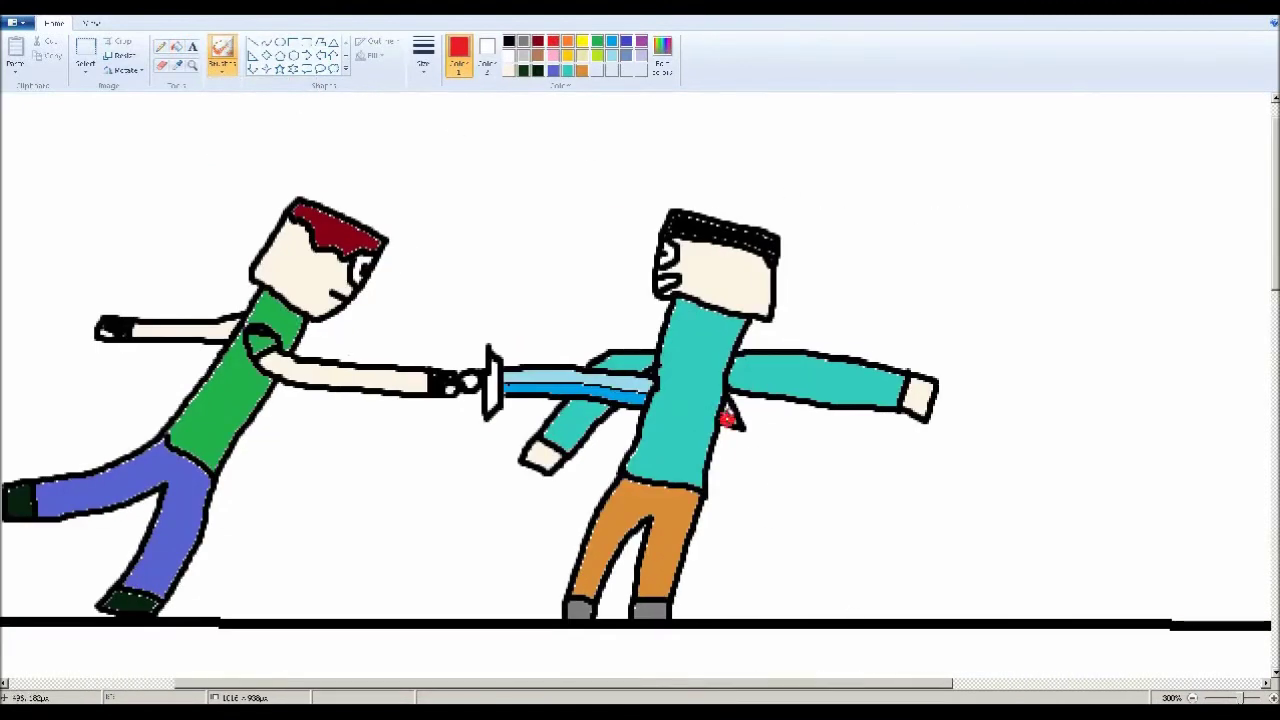
drag(735, 428, 736, 460)
mouse_move(718, 650)
mouse_down()
mouse_move(700, 655)
mouse_move(700, 640)
mouse_move(708, 668)
mouse_move(664, 652)
mouse_up()
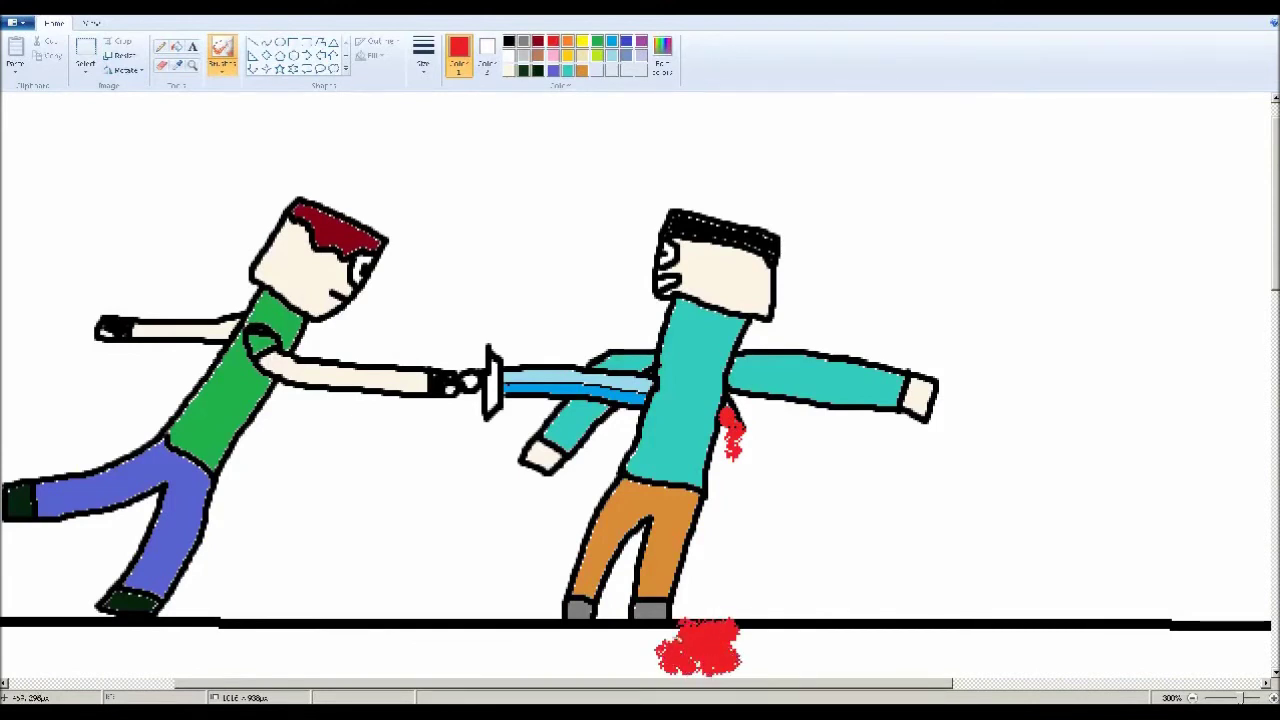
mouse_move(733, 438)
mouse_down()
mouse_move(712, 612)
mouse_move(698, 518)
mouse_move(670, 636)
mouse_up()
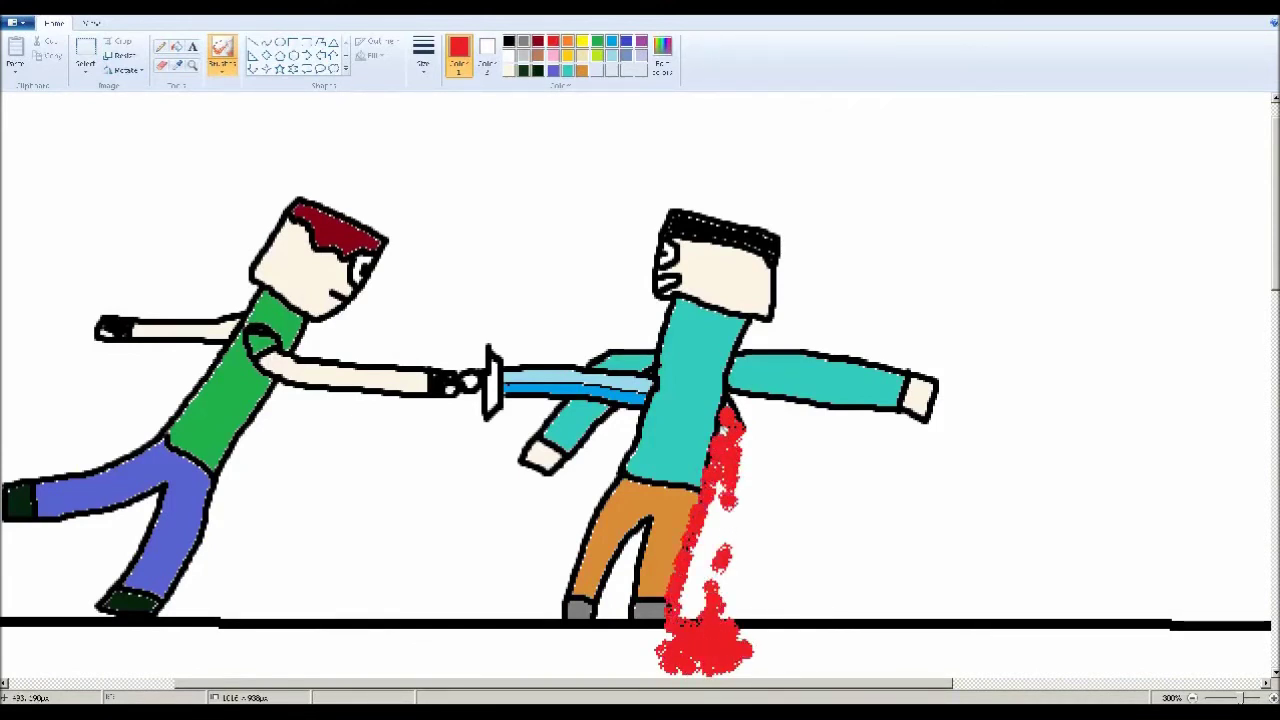
drag(722, 430, 718, 590)
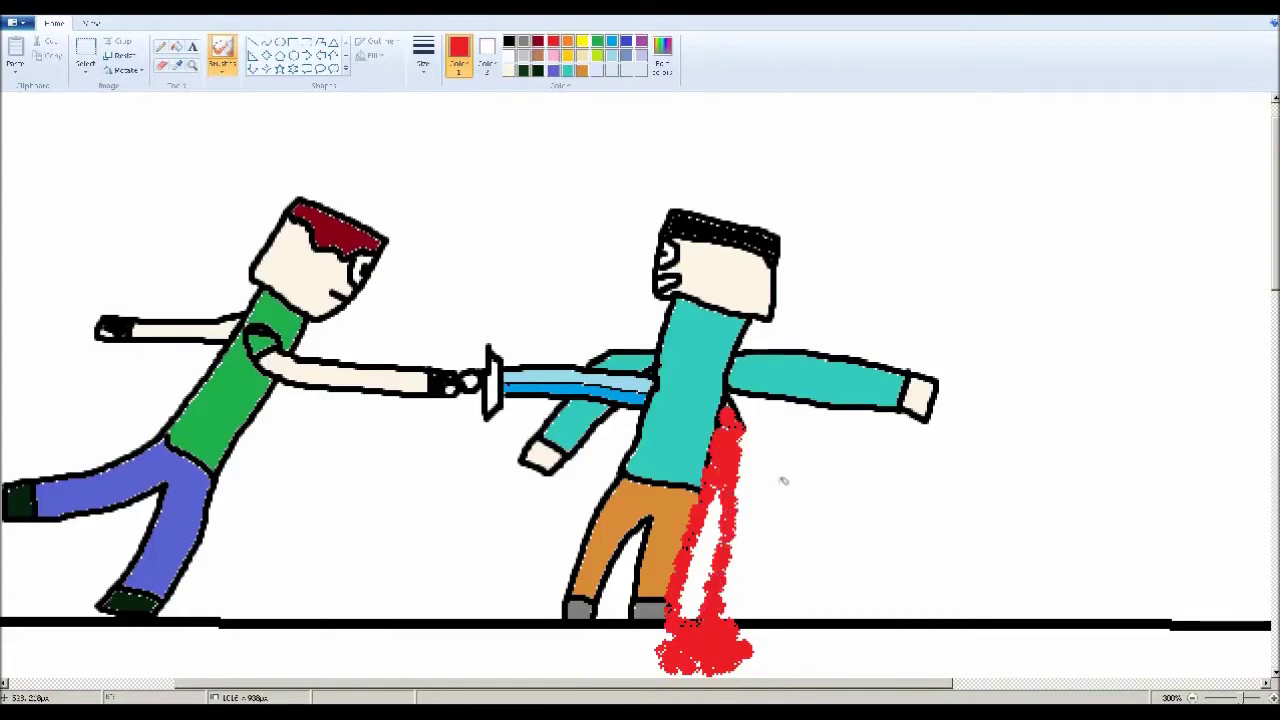
key(ctrl+z)
key(ctrl+z)
key(ctrl+z)
key(ctrl+z)
key(ctrl+z)
key(ctrl+z)
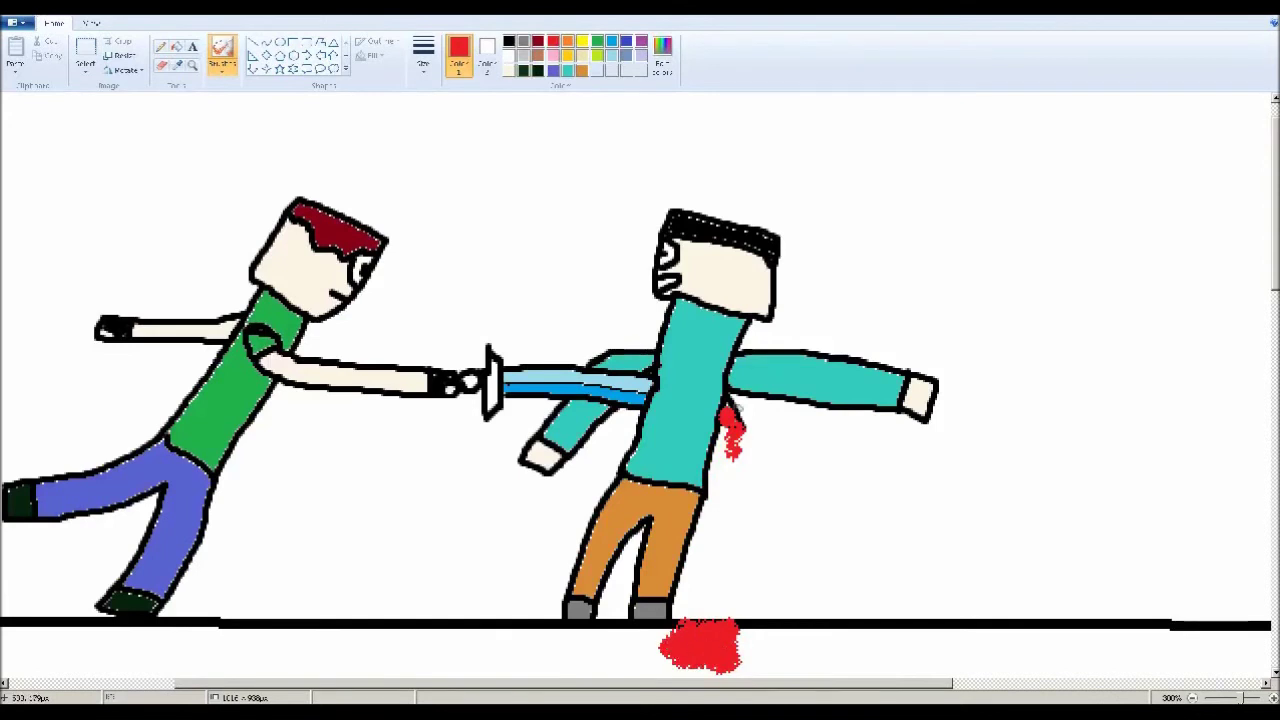
mouse_move(730, 415)
mouse_down()
mouse_move(684, 612)
mouse_move(731, 617)
mouse_up()
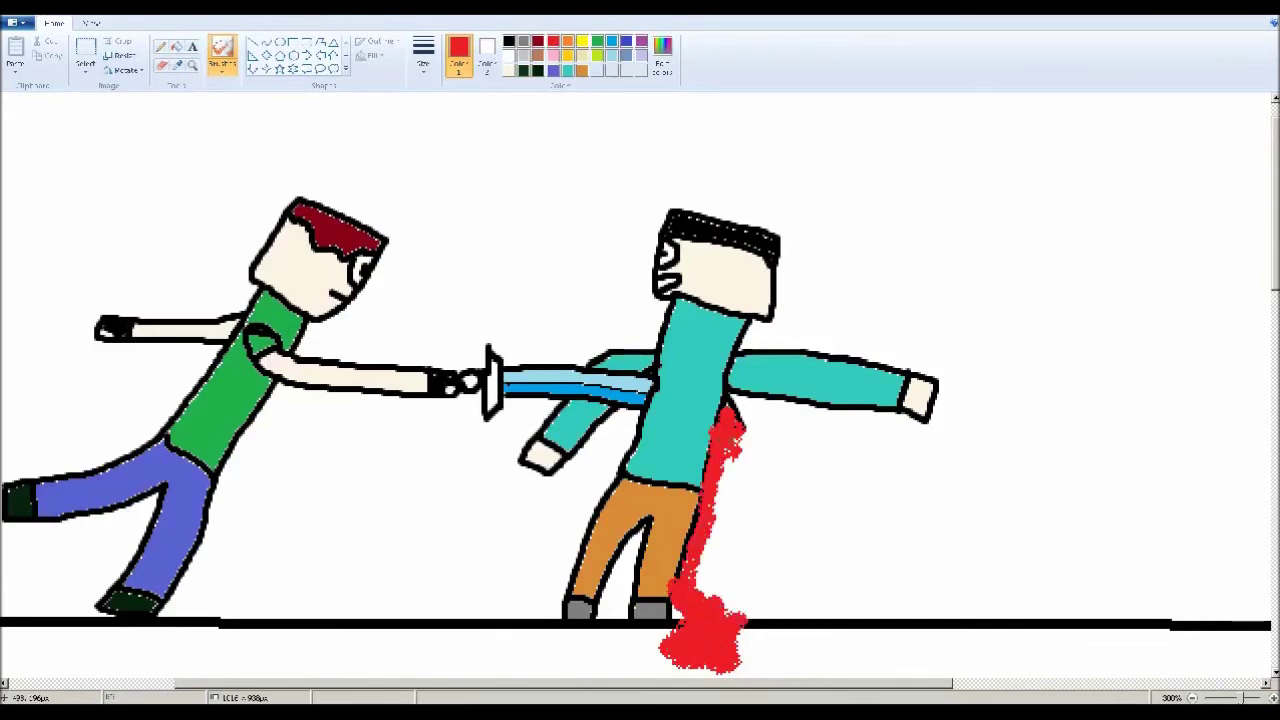
drag(728, 458, 717, 498)
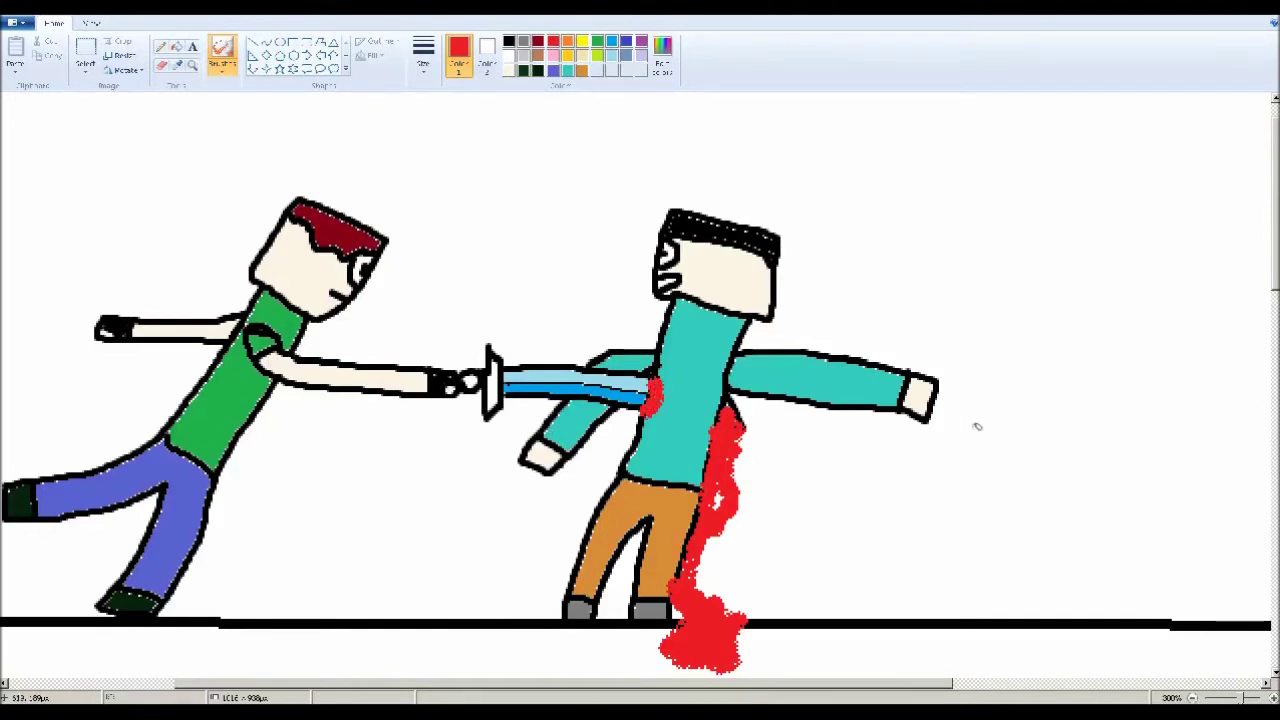
key(ctrl+z)
key(ctrl+z)
key(ctrl+z)
Paint a thin red blood stream from the back wound to the ground and another trickling down from the front wound
mouse_move(745, 448)
mouse_down()
mouse_move(714, 612)
mouse_move(733, 463)
mouse_move(698, 462)
mouse_move(652, 405)
mouse_move(626, 470)
mouse_up()
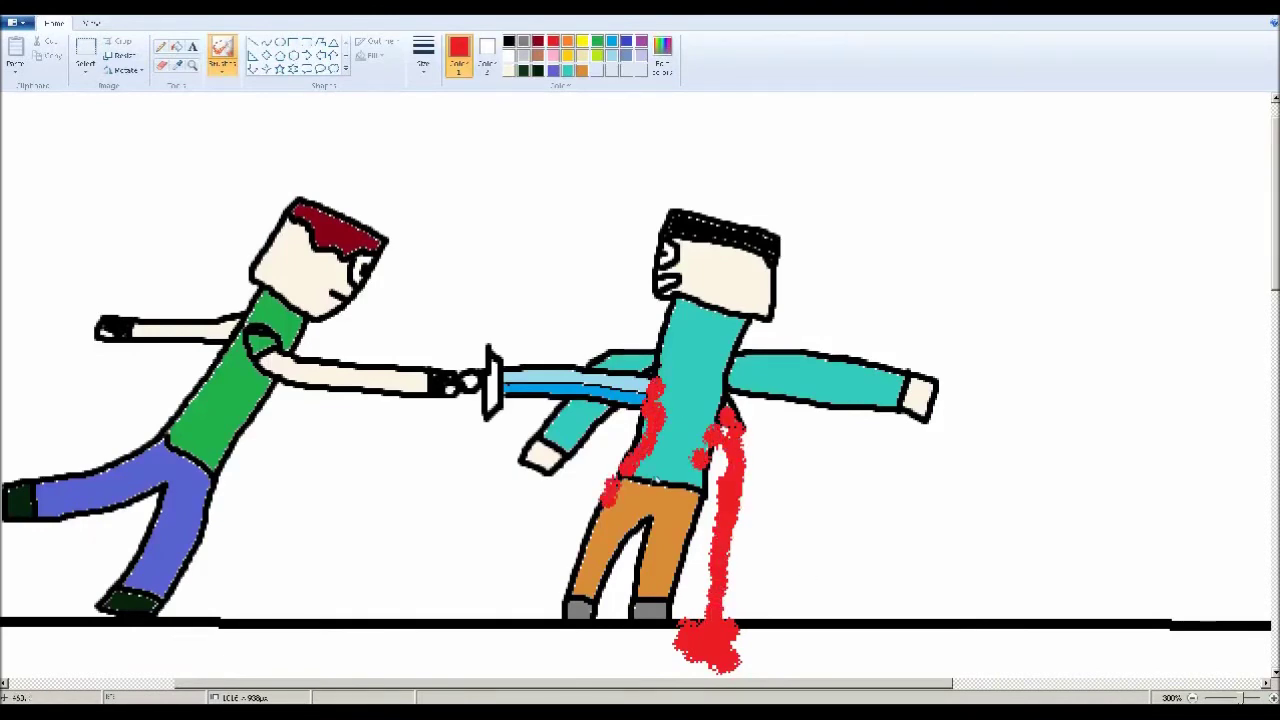
scroll(672, 489, up, 1)
scroll(672, 489, down, 2)
Fill the sword's crossguard with brown and its small round grip with yellow, undoing any fill that floods the outlines
click(538, 42)
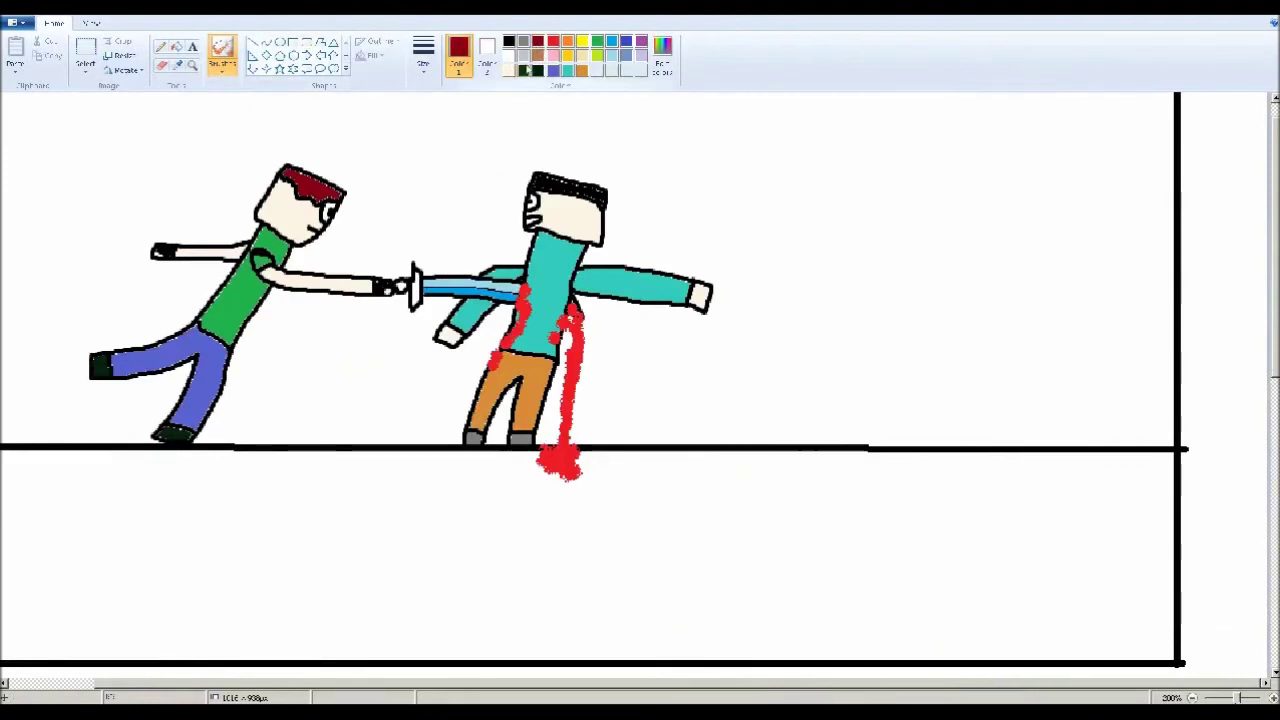
click(538, 56)
click(177, 47)
click(415, 287)
click(582, 41)
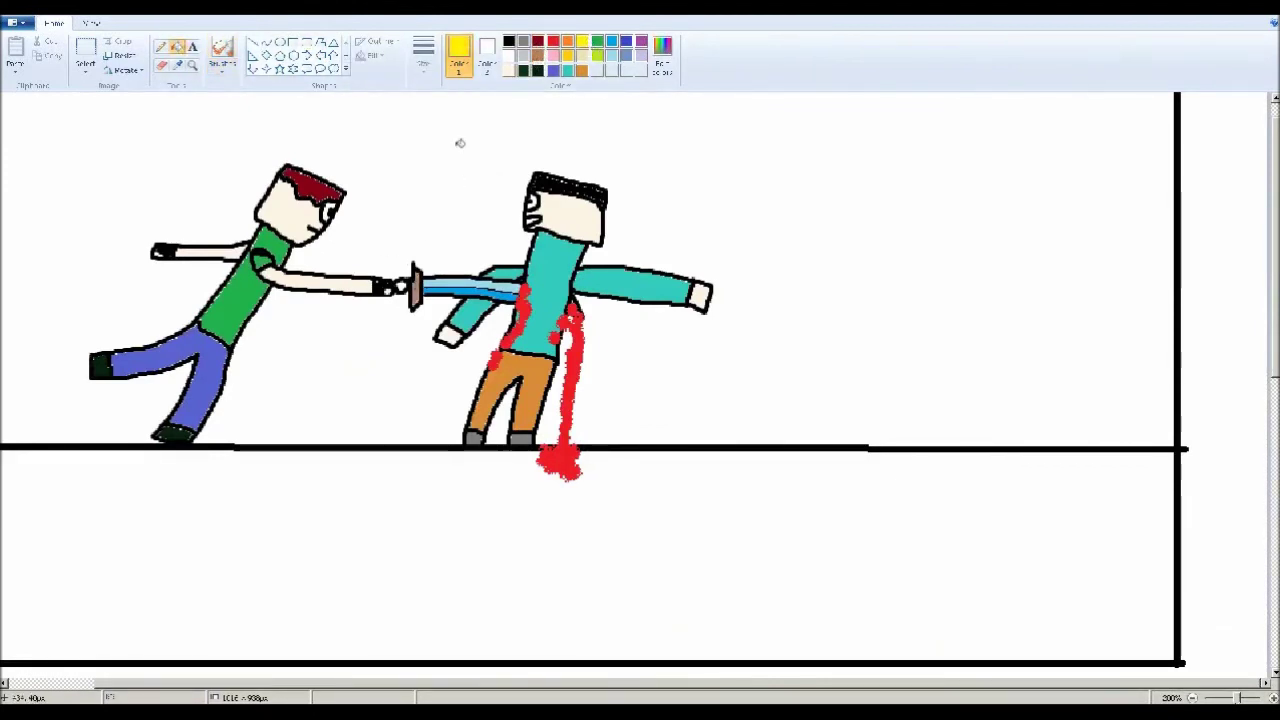
click(411, 281)
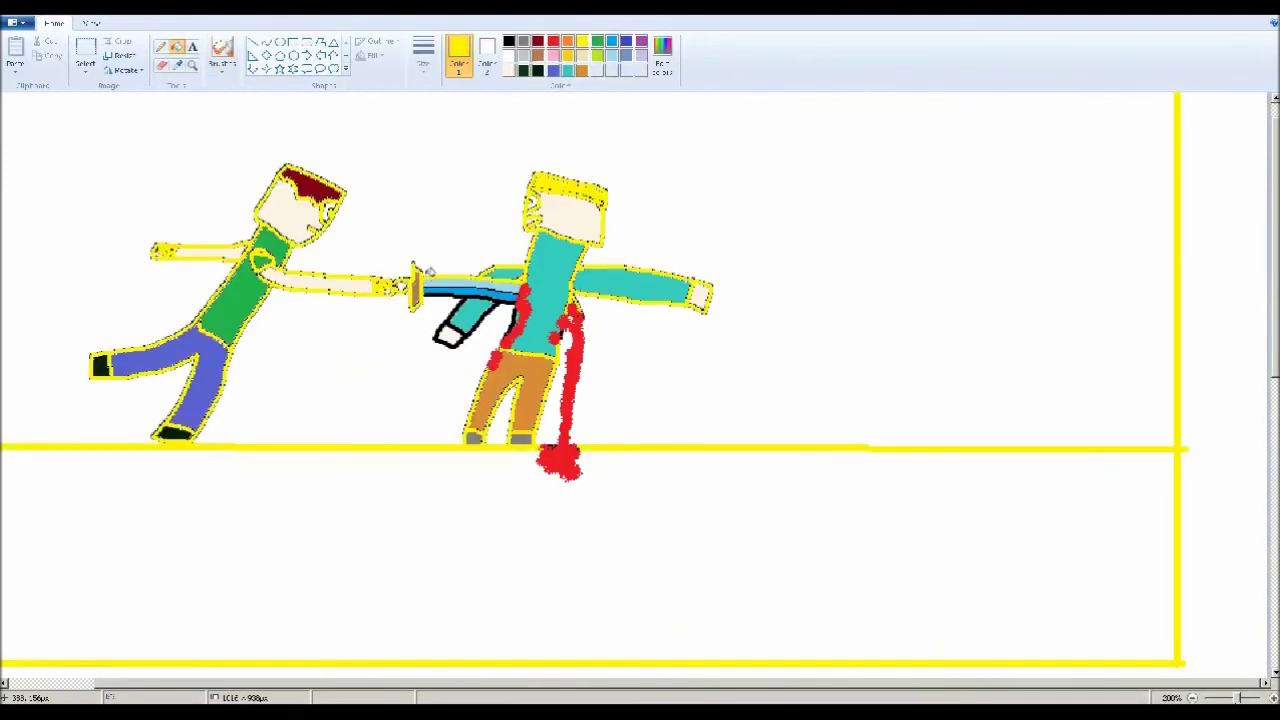
key(ctrl+z)
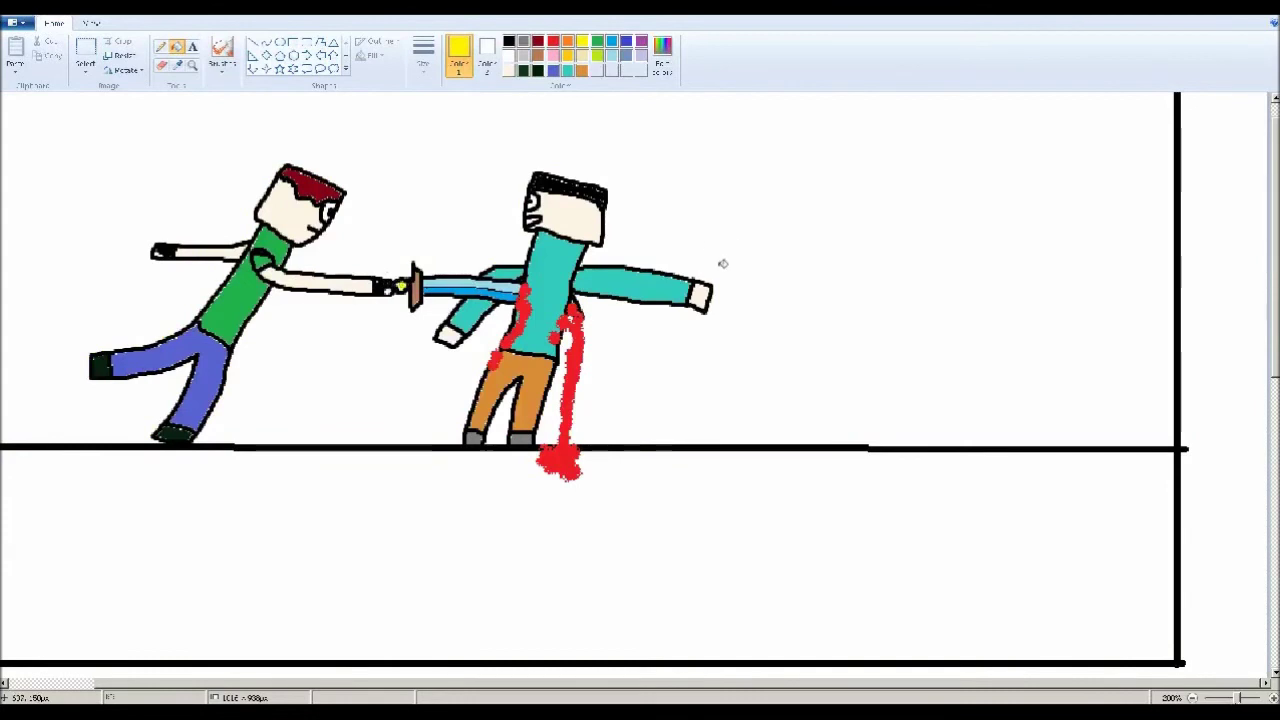
Try plain green and lime fills on the ground area below the line
click(510, 58)
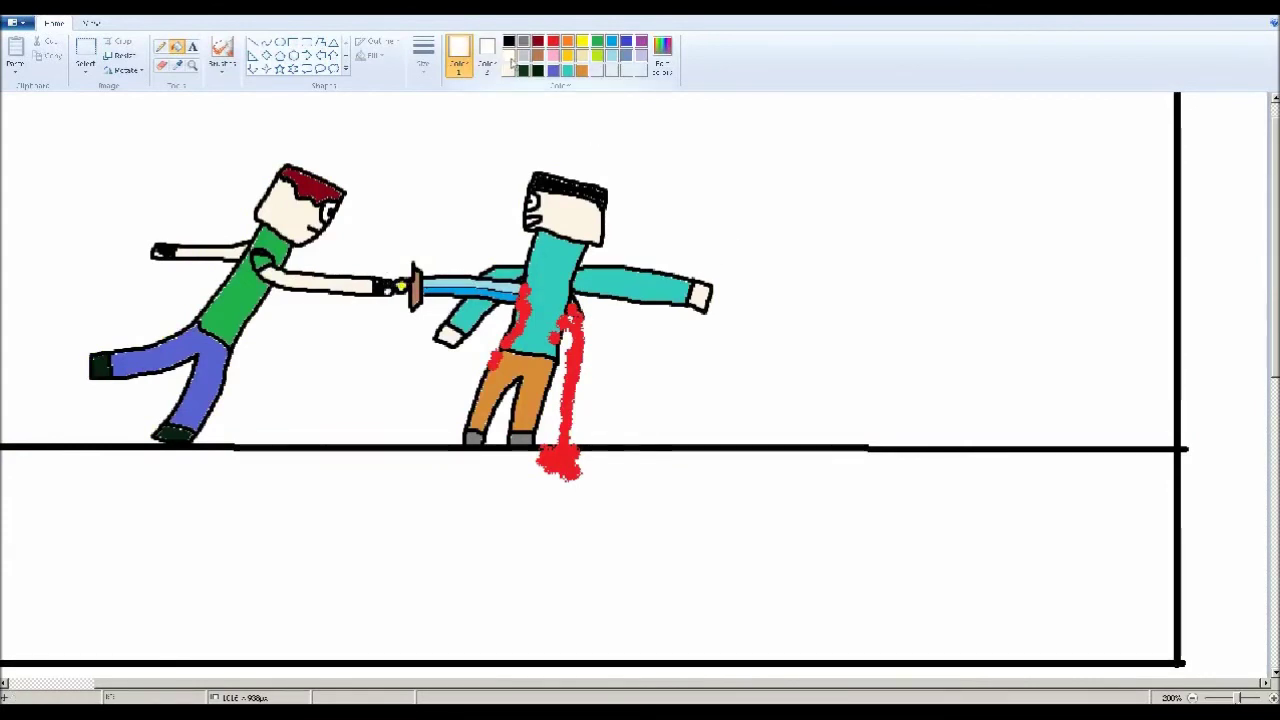
scroll(643, 149, up, 1)
click(597, 41)
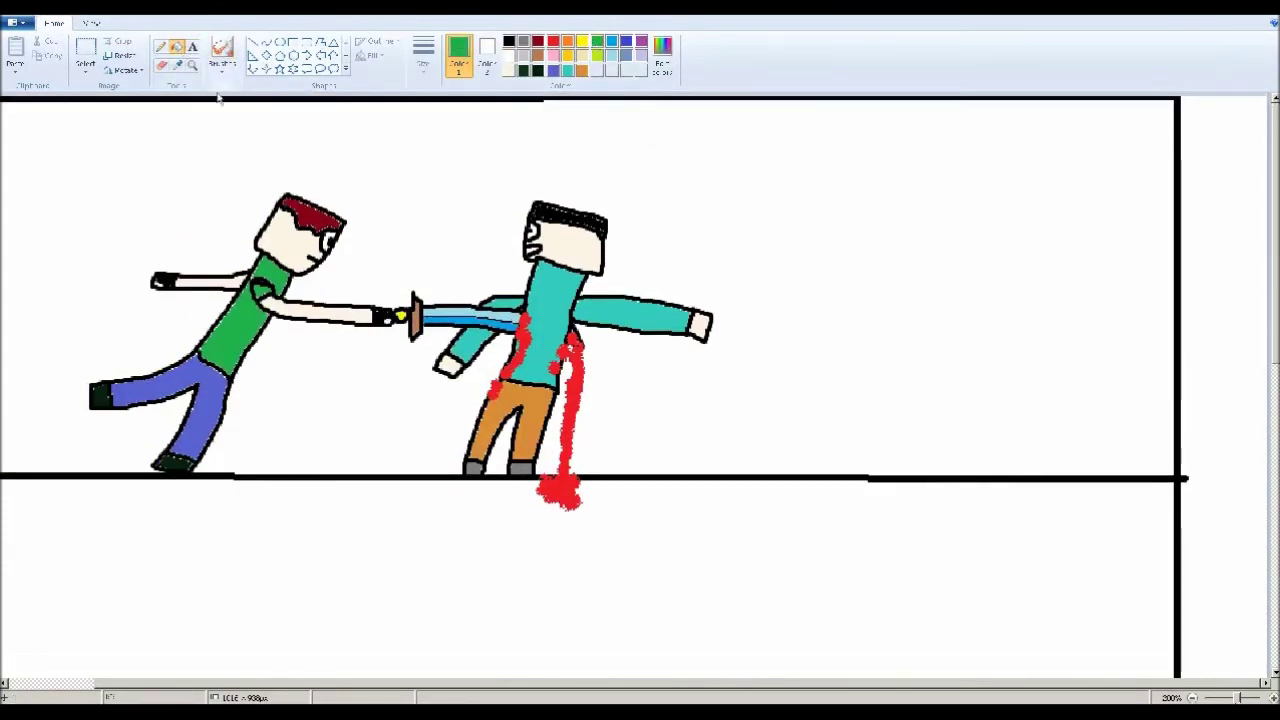
click(340, 537)
click(598, 57)
click(665, 563)
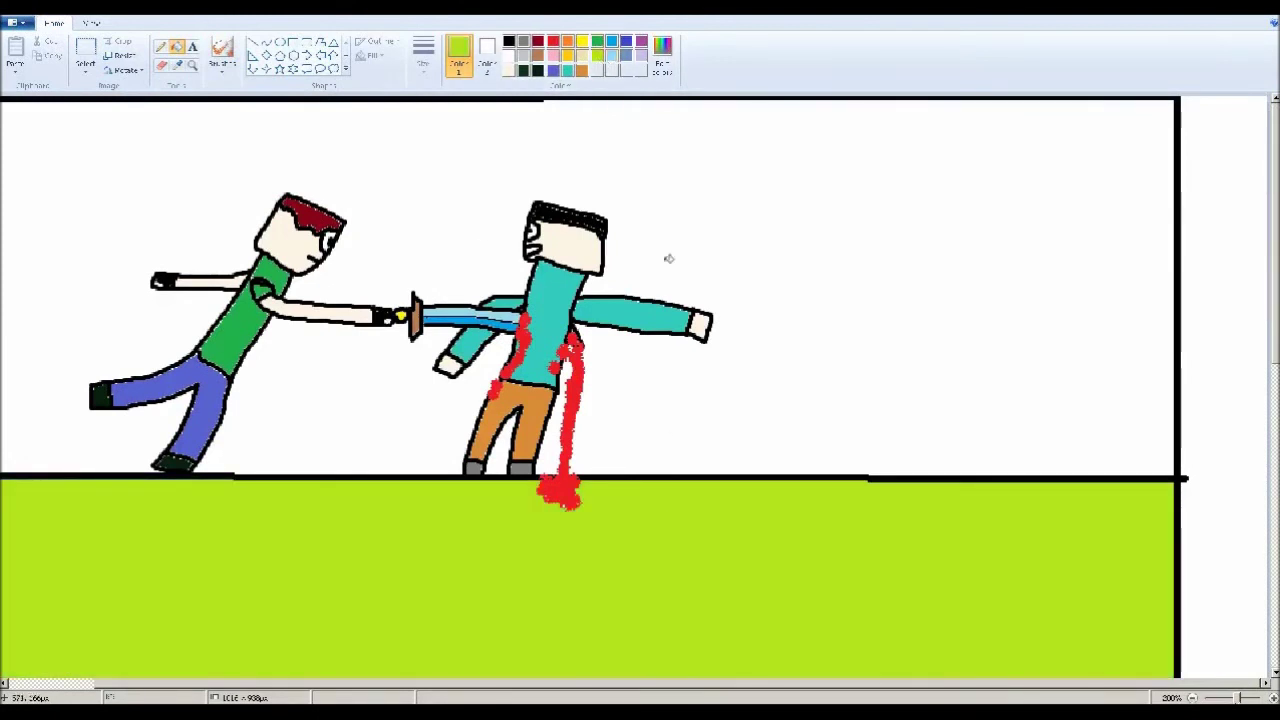
Mix a custom dark olive green and fill the ground below the line with it
click(662, 47)
drag(781, 329, 781, 346)
click(520, 449)
click(550, 560)
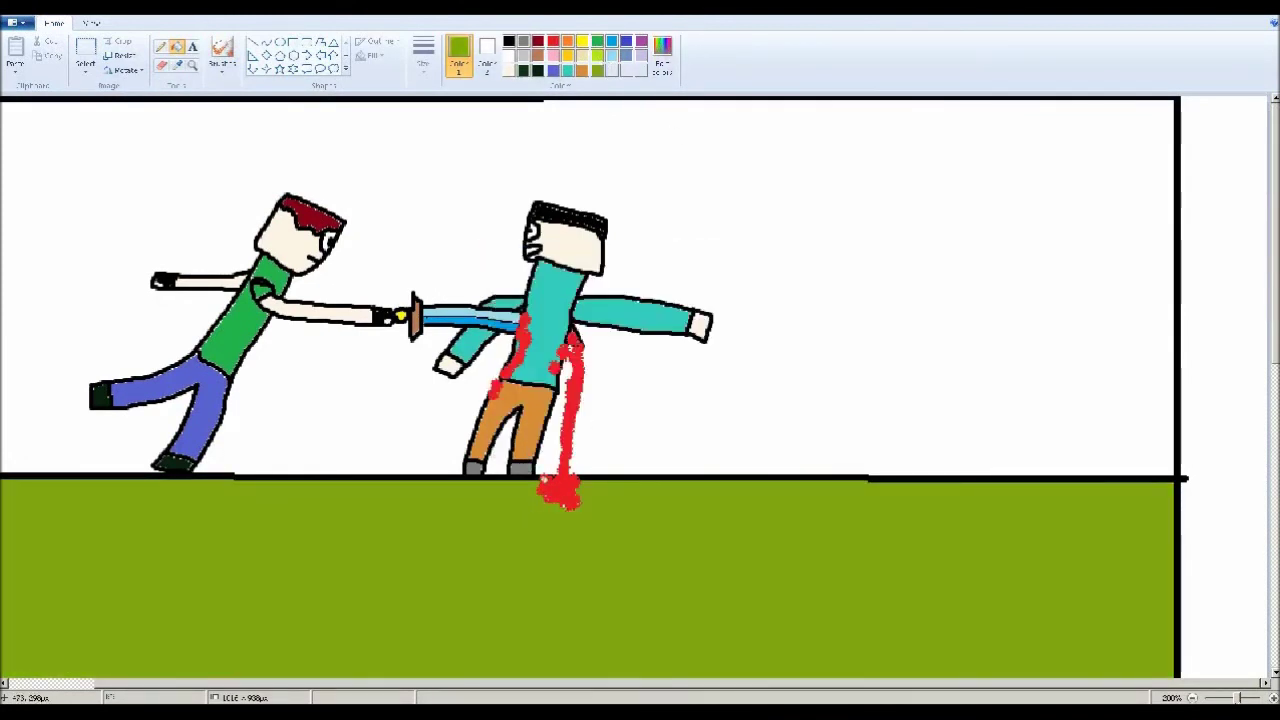
Fill the sky with bright blue, including the enclosed gaps between the figures, beside the blood stream and between the second figure's legs
click(611, 42)
click(743, 189)
click(400, 430)
click(546, 432)
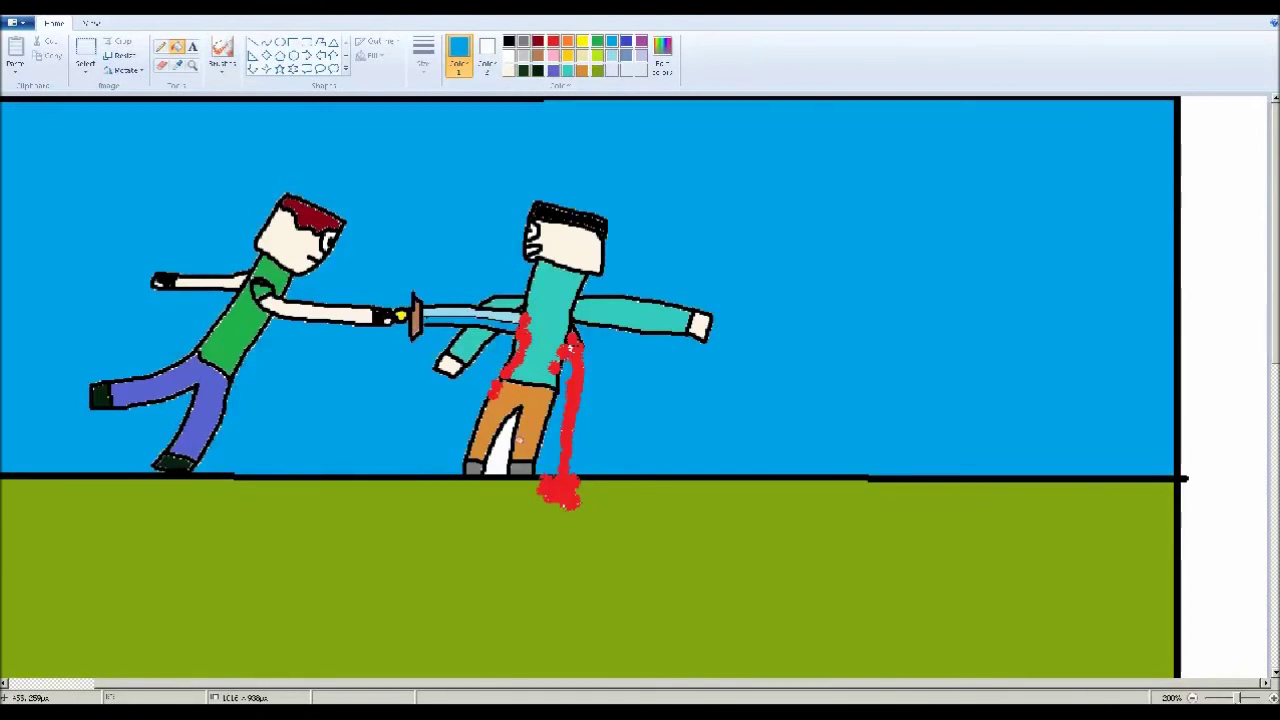
click(505, 445)
scroll(588, 334, up, 2)
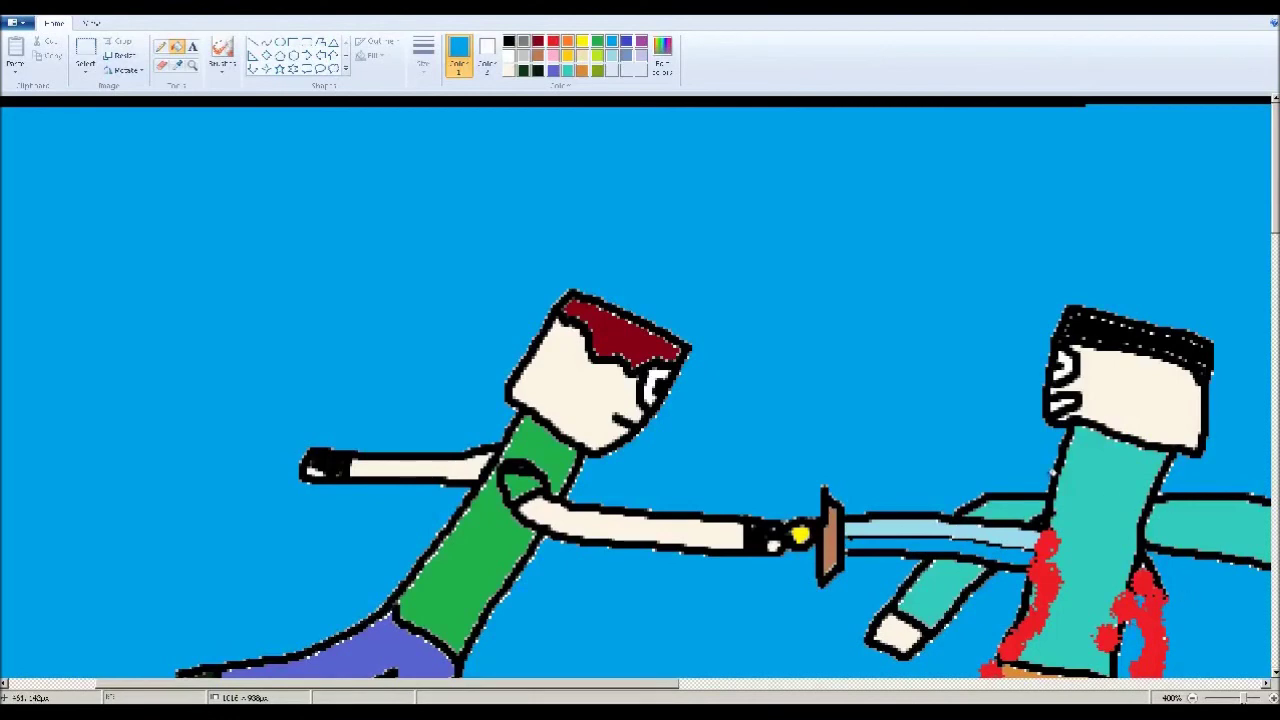
scroll(1046, 470, down, 2)
scroll(1046, 470, up, 1)
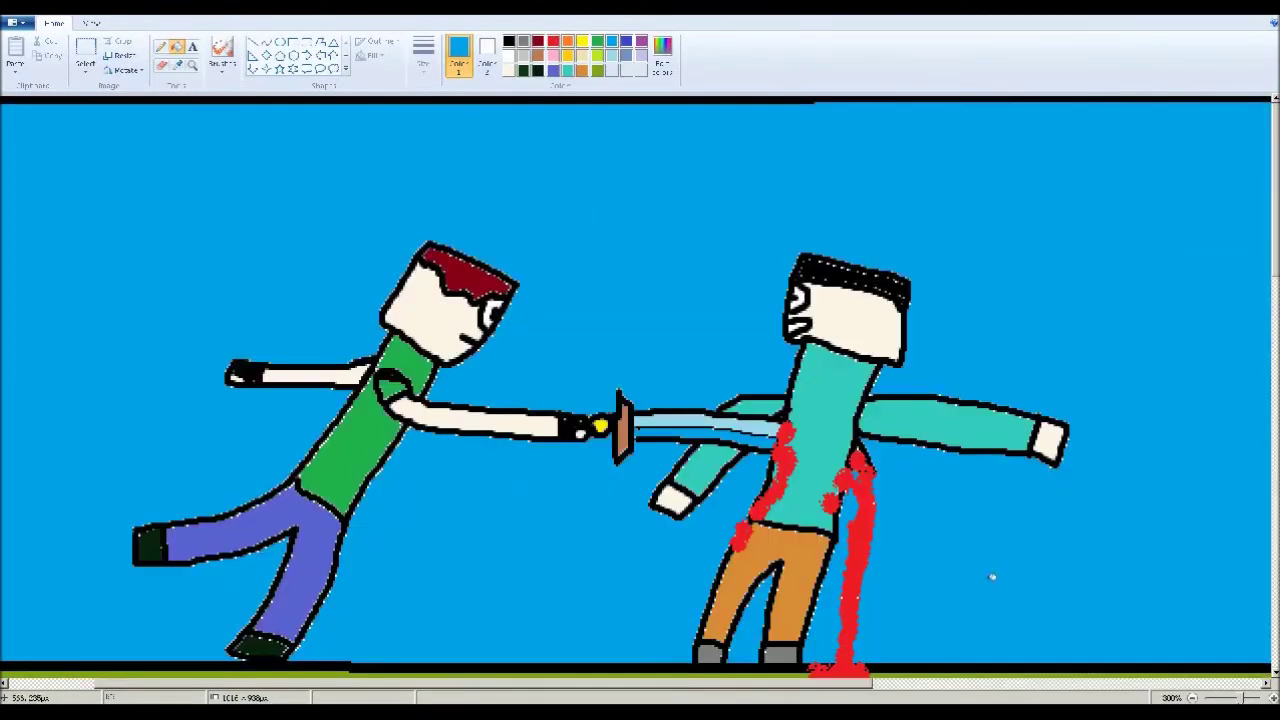
scroll(992, 577, down, 1)
drag(924, 687, 728, 687)
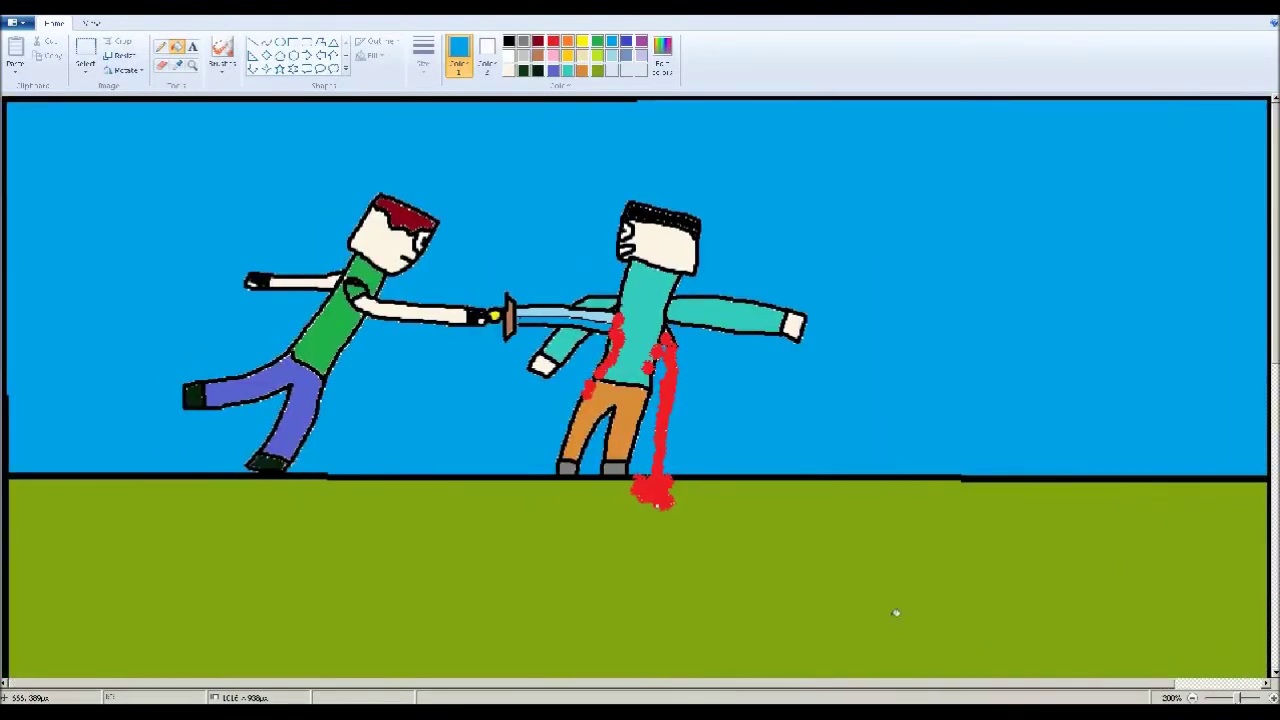
Paint a white brush cloud in the sky to the upper left of the first figure, undoing the white fill of the sky
click(509, 56)
click(183, 120)
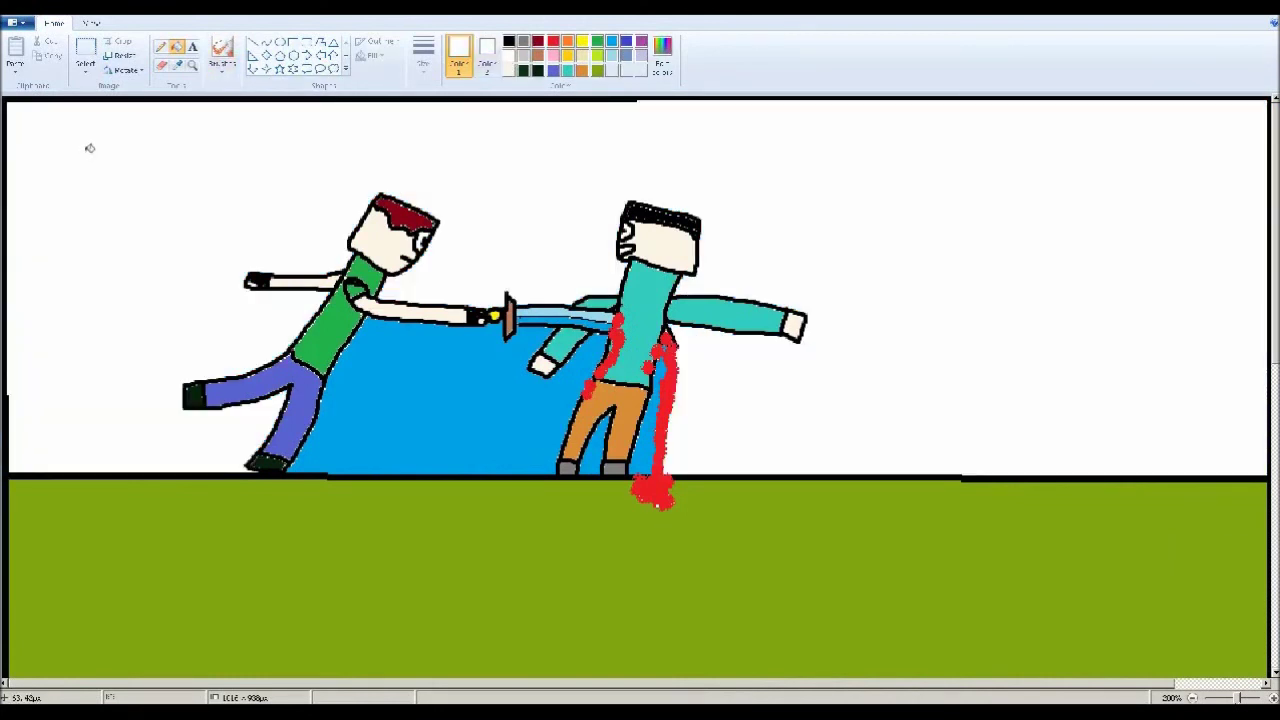
key(ctrl+z)
click(222, 45)
mouse_move(114, 183)
mouse_down()
mouse_move(172, 150)
mouse_move(135, 155)
mouse_move(185, 160)
mouse_move(170, 178)
mouse_up()
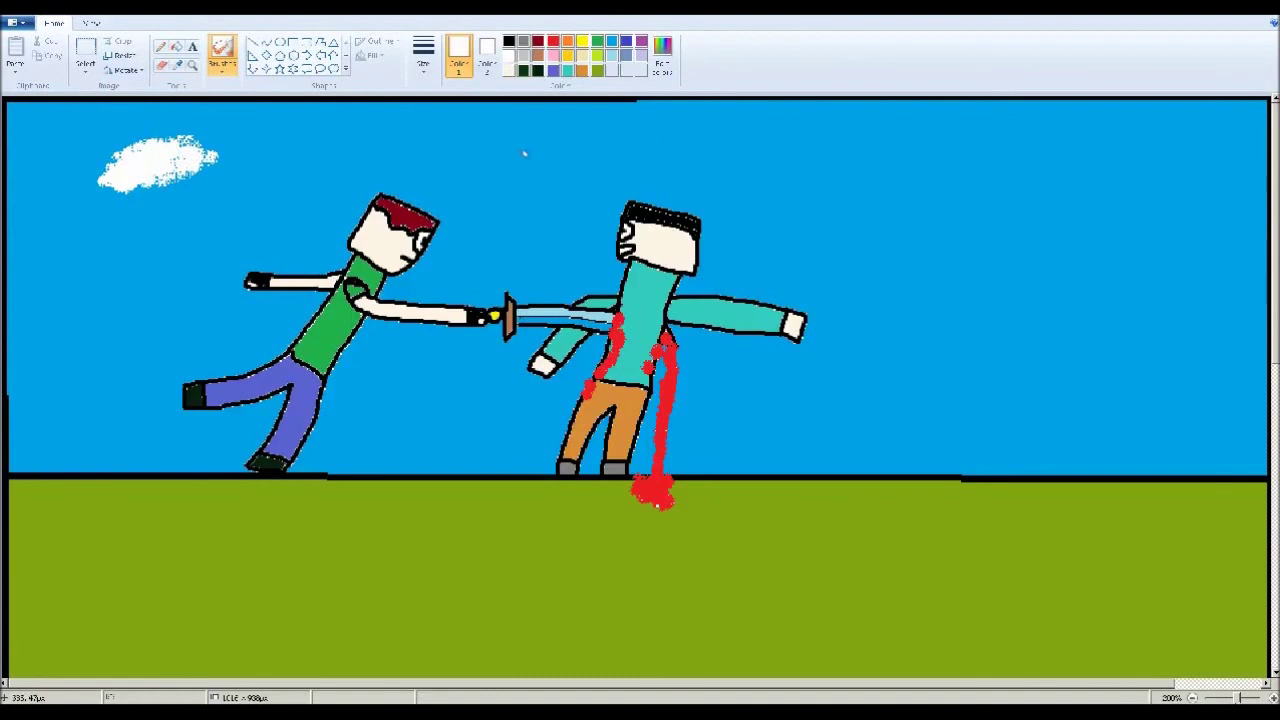
Paint three more white clouds: one high in the right part of the sky, one behind the first figure's head, and one at the right border
mouse_move(930, 162)
mouse_down()
mouse_move(1010, 158)
mouse_move(1040, 185)
mouse_move(945, 190)
mouse_move(940, 155)
mouse_move(1025, 152)
mouse_move(930, 180)
mouse_up()
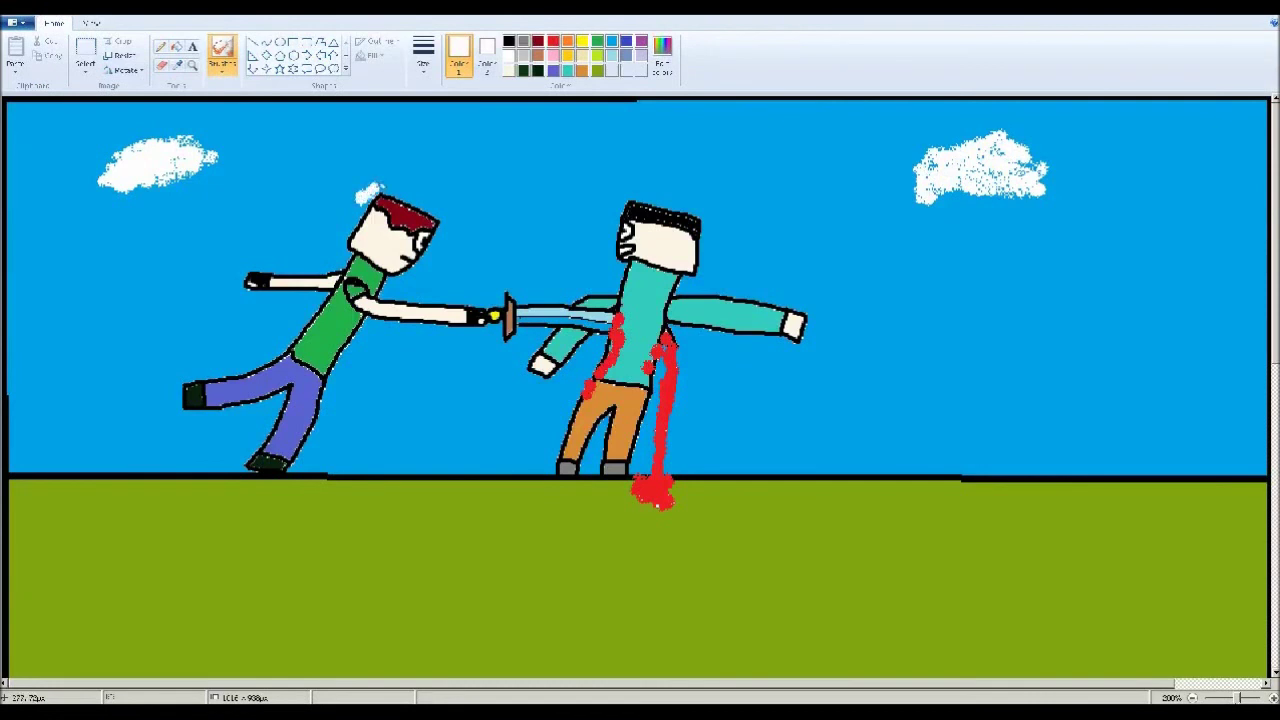
mouse_move(370, 190)
mouse_down()
mouse_move(393, 168)
mouse_move(352, 170)
mouse_up()
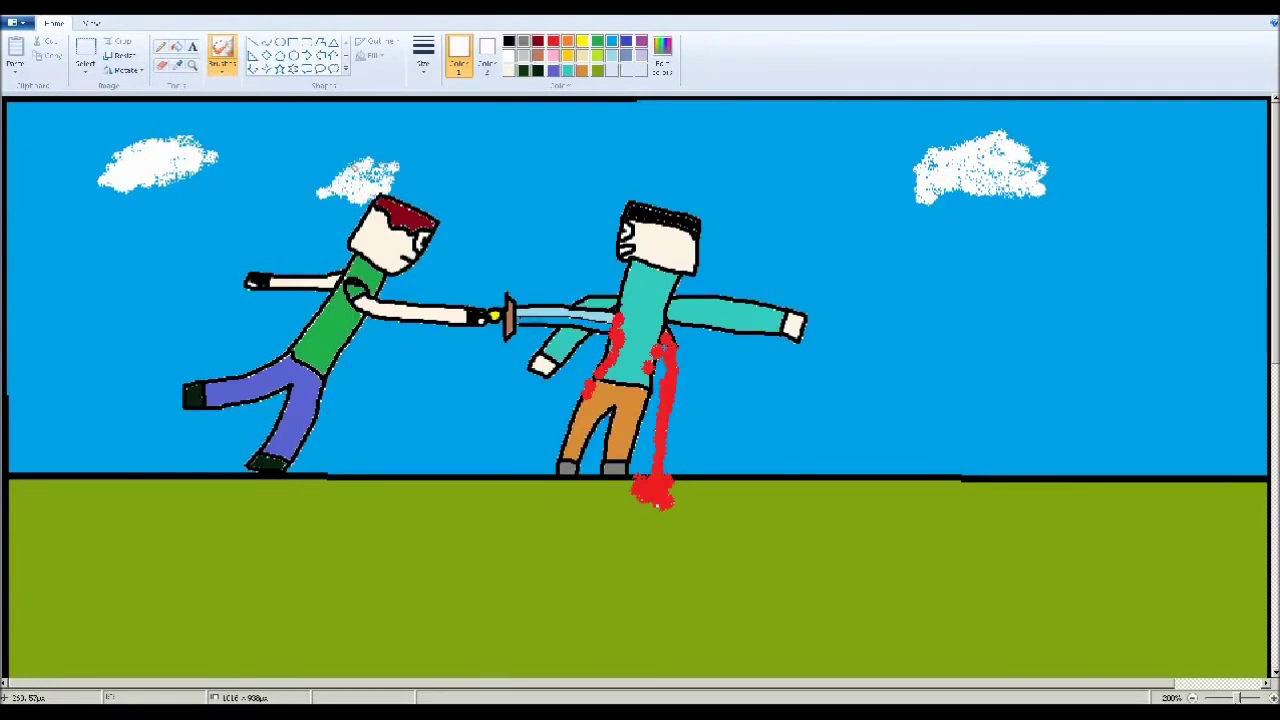
drag(352, 170, 385, 150)
mouse_move(1240, 245)
mouse_down()
mouse_move(1225, 250)
mouse_move(1250, 232)
mouse_move(1214, 238)
mouse_up()
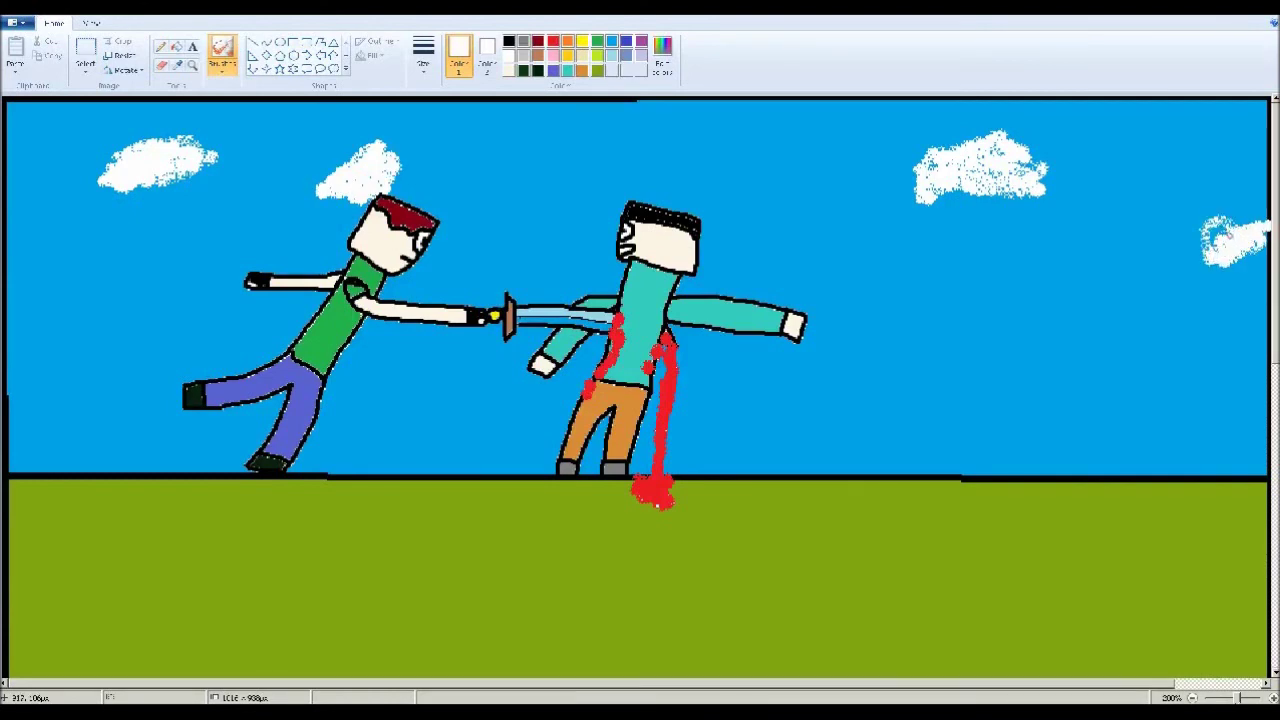